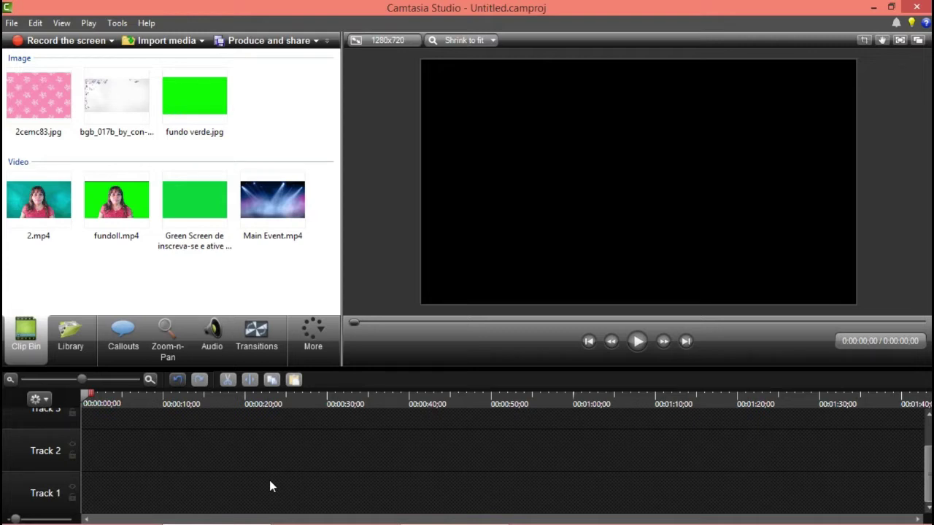
Step: Place the 2.mp4 video at the start of Track 1 and turn on its Remove a color effect
{"action": "left_click", "coordinate": [48, 194]}
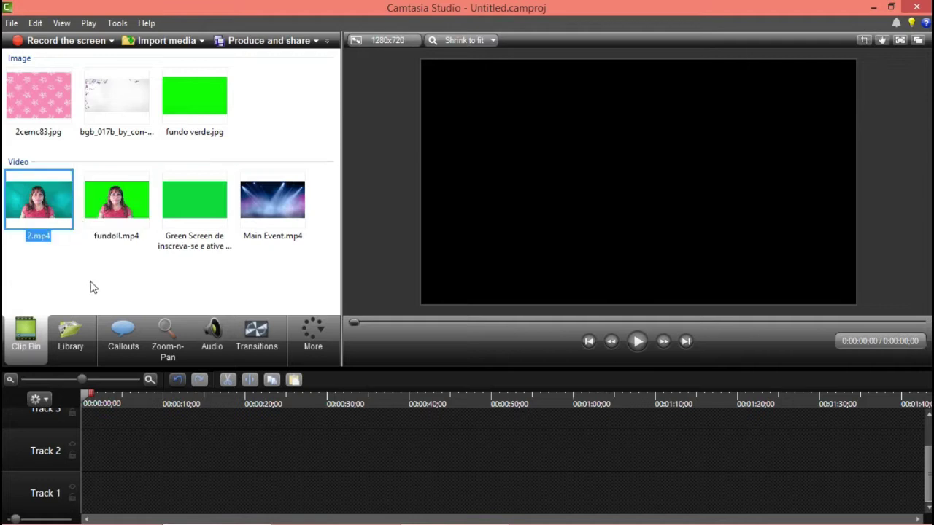
{"action": "left_click_drag", "start_coordinate": [91, 286], "coordinate": [150, 488]}
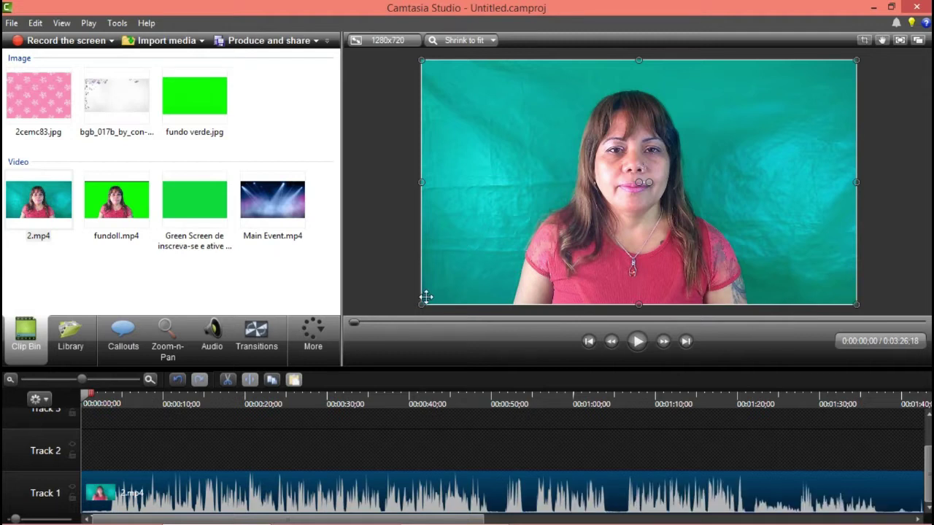
{"action": "left_click", "coordinate": [315, 341]}
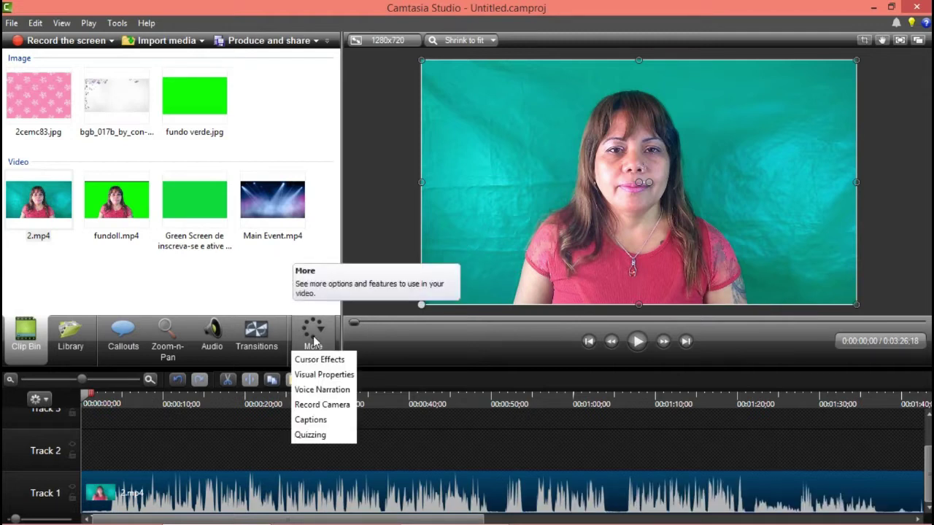
{"action": "left_click", "coordinate": [312, 375]}
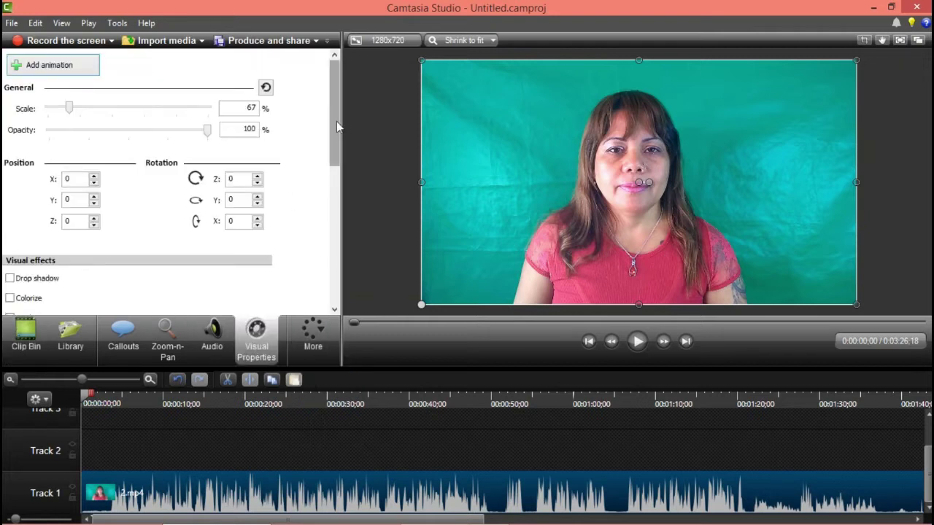
{"action": "left_click_drag", "start_coordinate": [337, 121], "coordinate": [307, 172]}
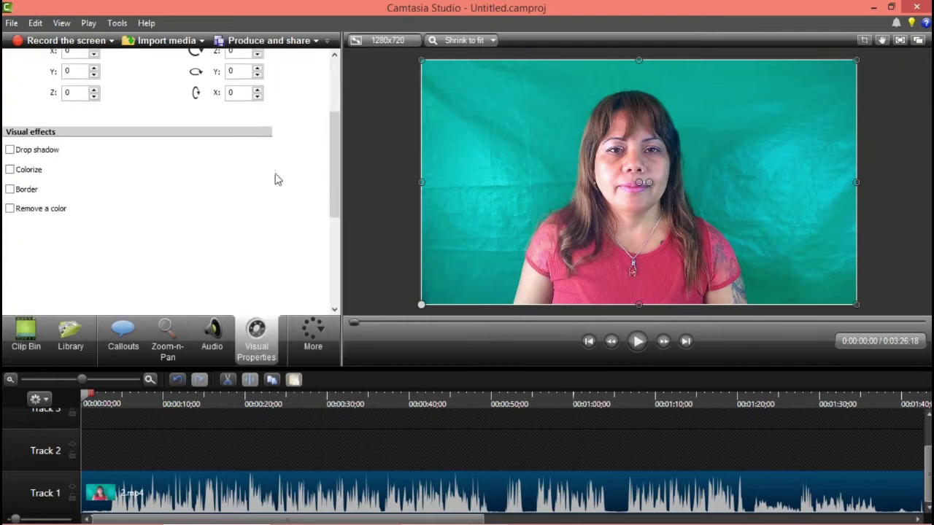
{"action": "left_click", "coordinate": [11, 210]}
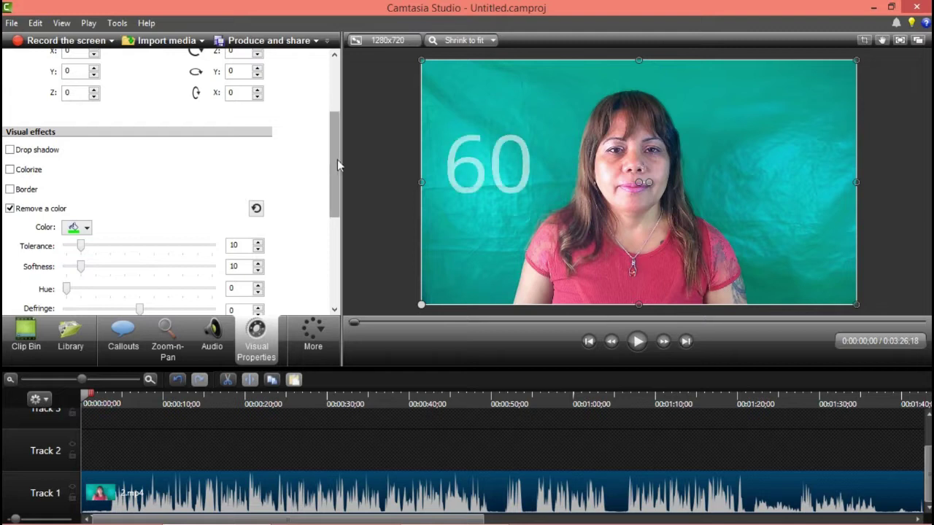
Step: Set the color removal tolerance of 2.mp4 to 60 and play a short stretch to check the keyed background
{"action": "left_click_drag", "start_coordinate": [337, 159], "coordinate": [331, 183]}
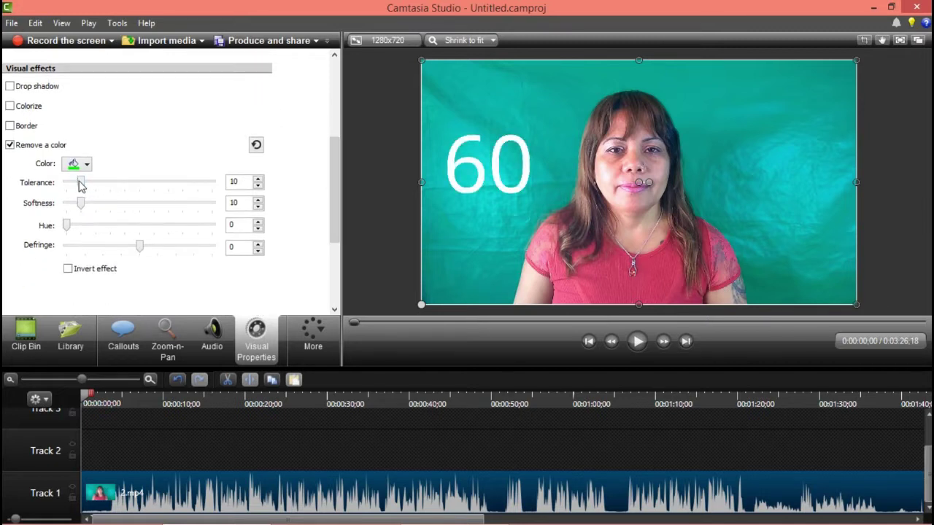
{"action": "left_click_drag", "start_coordinate": [80, 185], "coordinate": [155, 189]}
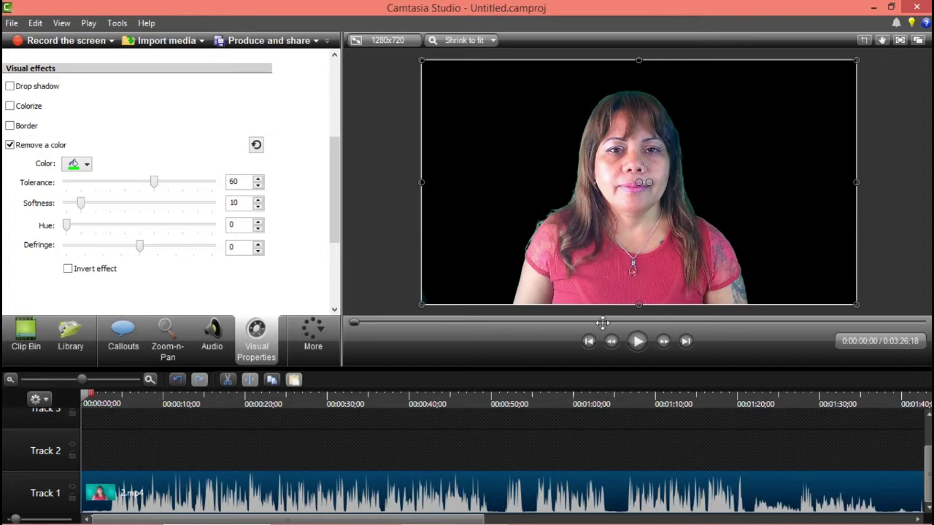
{"action": "left_click", "coordinate": [636, 342]}
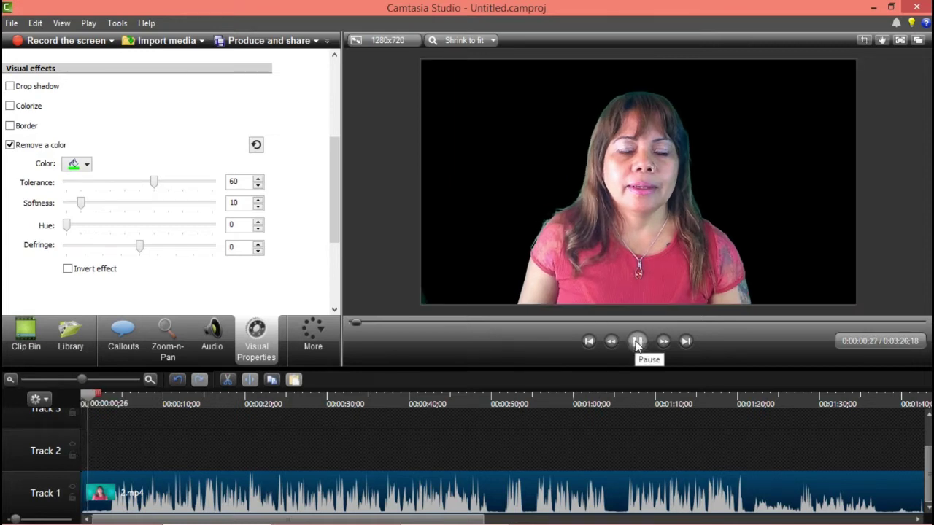
{"action": "left_click", "coordinate": [637, 342]}
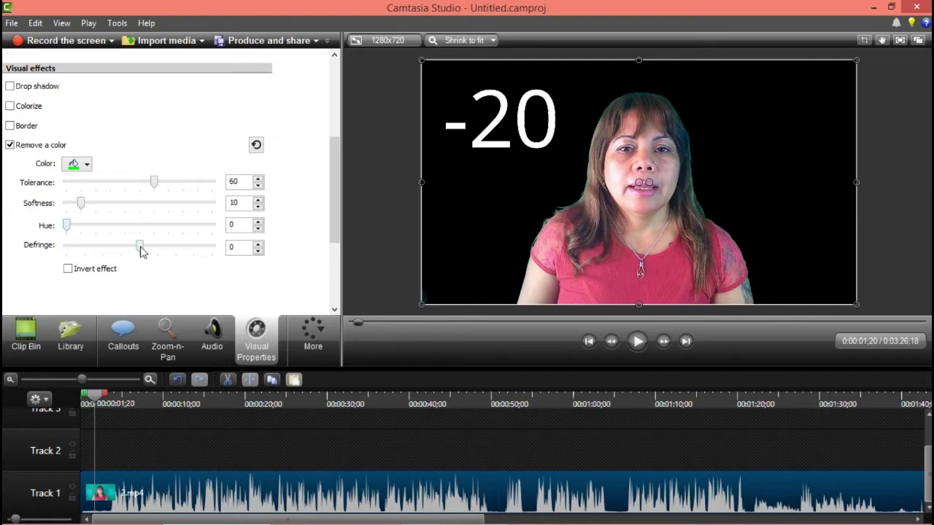
Step: Set the Defringe of the color removal to -20 and play the video to check the edges
{"action": "left_click_drag", "start_coordinate": [142, 251], "coordinate": [122, 253]}
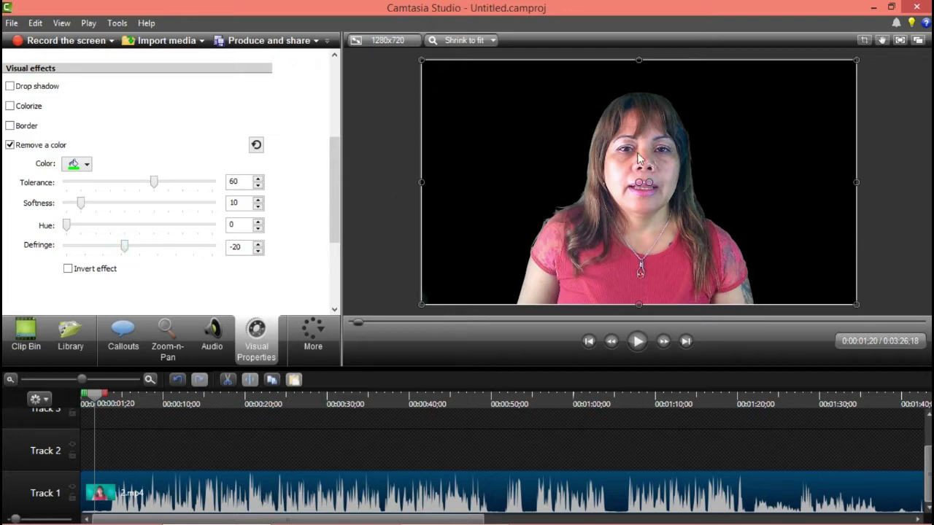
{"action": "left_click", "coordinate": [637, 342]}
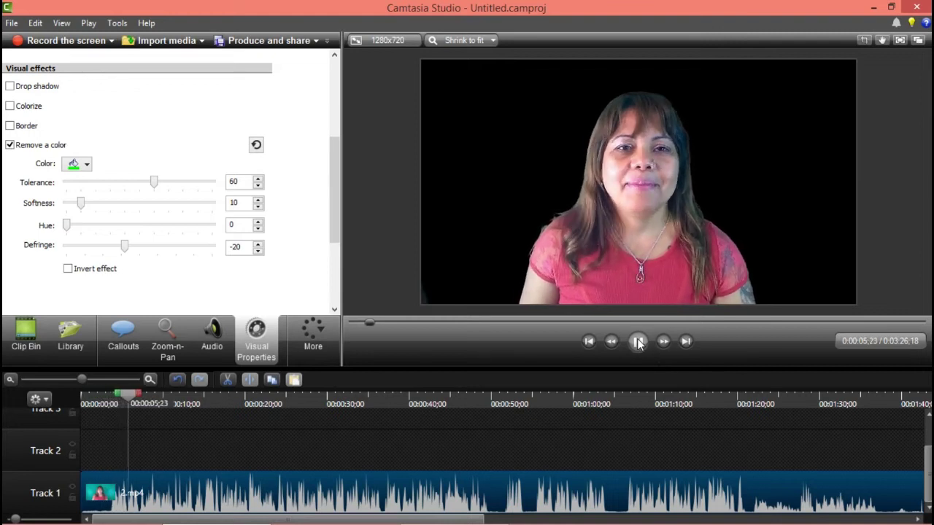
{"action": "left_click", "coordinate": [637, 341]}
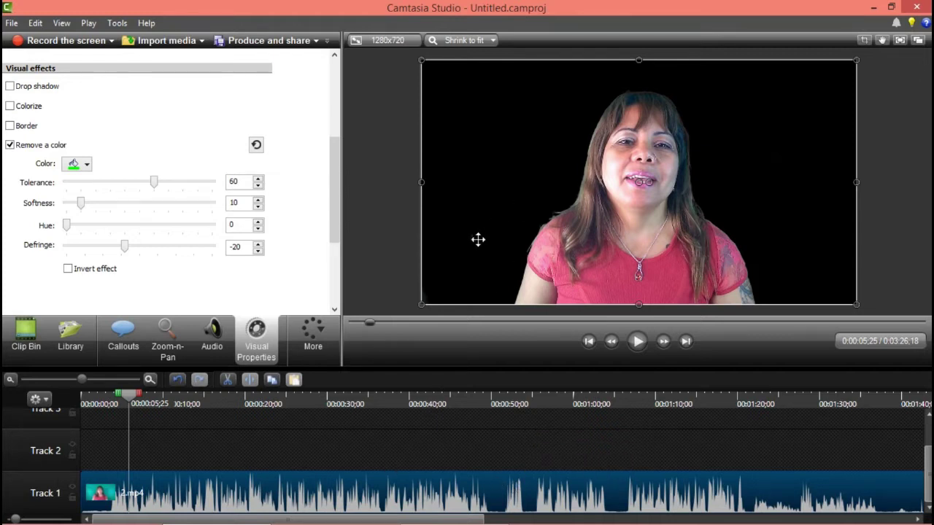
Step: Place fundo verde.jpg from the Clip Bin on Track 2, spanning from the start to about 1:23
{"action": "left_click", "coordinate": [27, 332]}
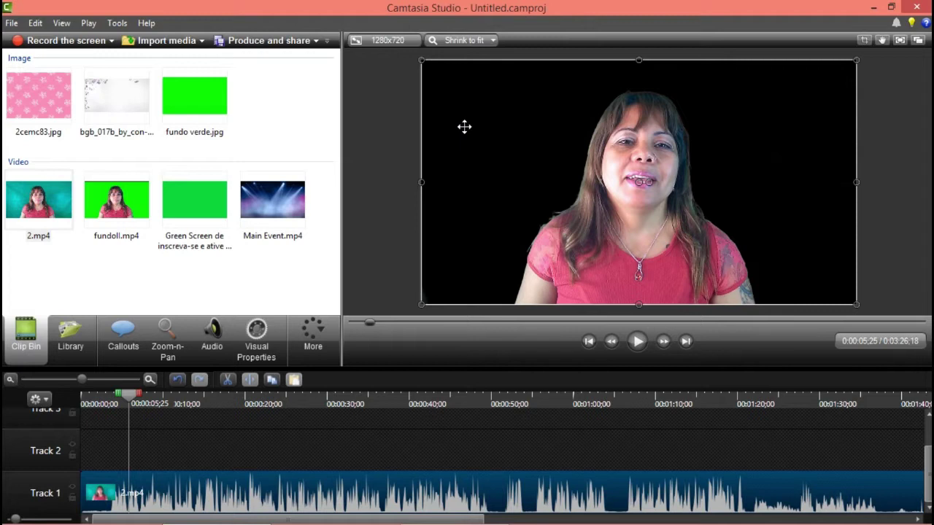
{"action": "left_click", "coordinate": [126, 205]}
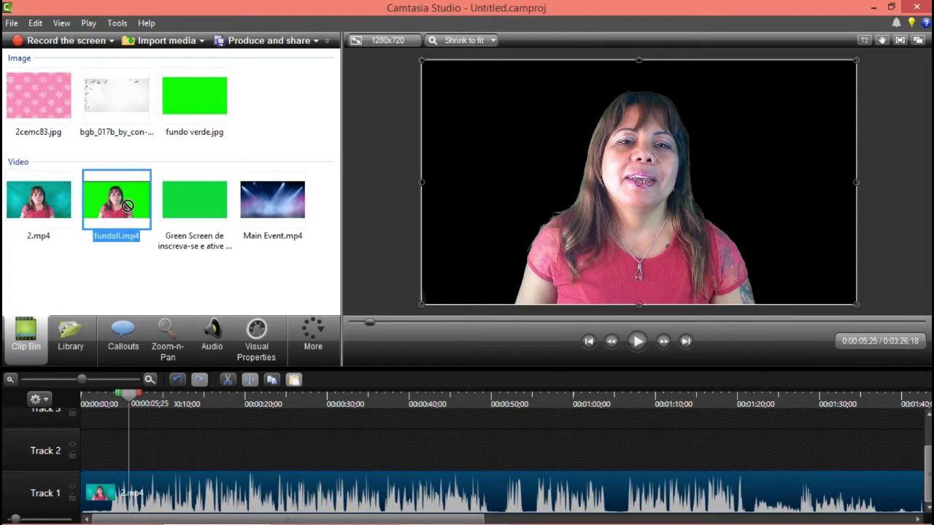
{"action": "left_click", "coordinate": [196, 114]}
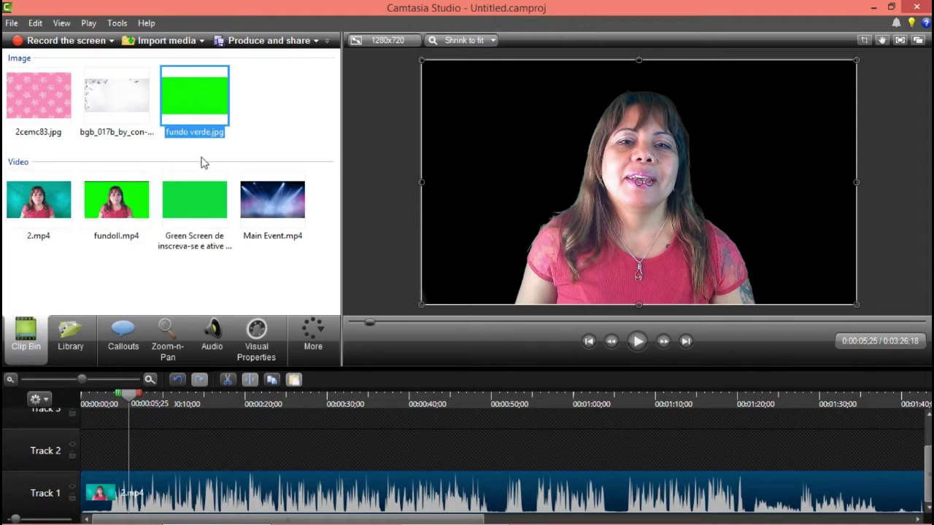
{"action": "left_click_drag", "start_coordinate": [204, 162], "coordinate": [81, 447]}
{"action": "left_click_drag", "start_coordinate": [233, 449], "coordinate": [763, 466]}
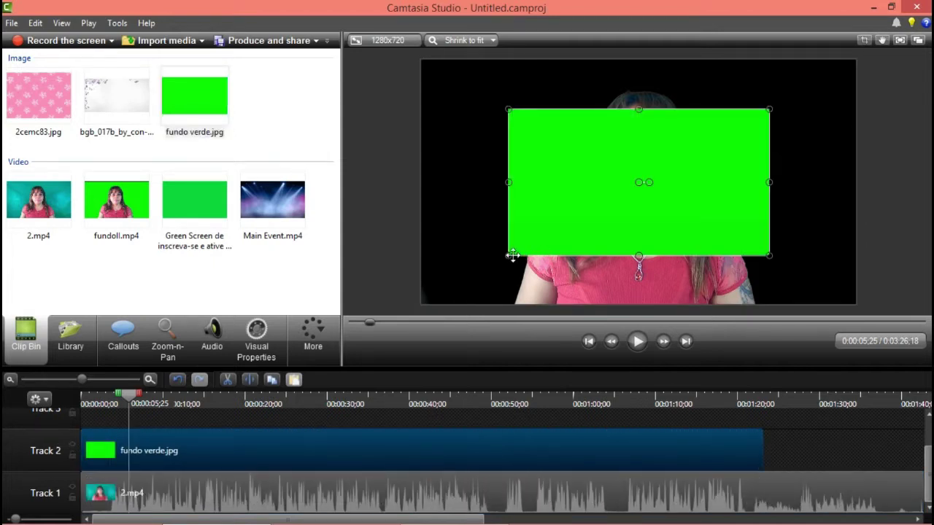
Step: Enlarge the green image to fill the canvas, send it backward behind 2.mp4, and play the result
{"action": "left_click_drag", "start_coordinate": [512, 255], "coordinate": [420, 306]}
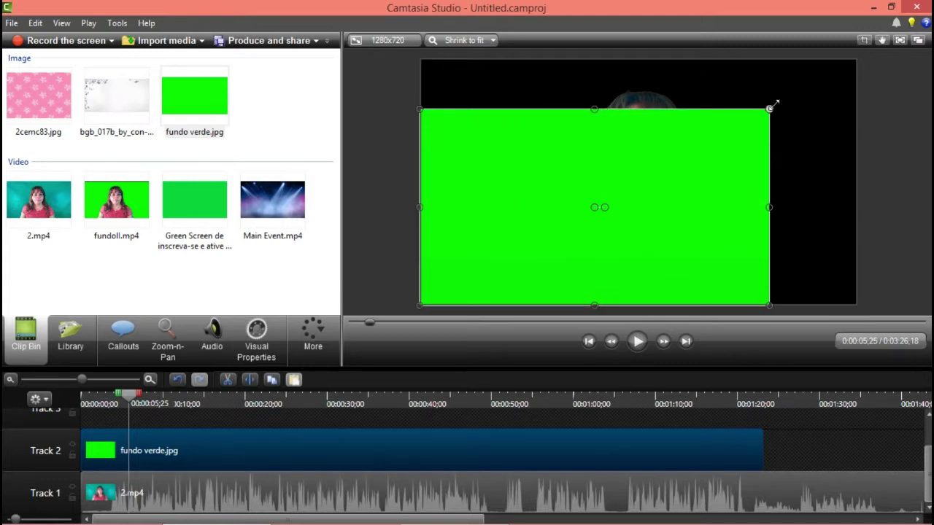
{"action": "left_click_drag", "start_coordinate": [770, 108], "coordinate": [856, 60]}
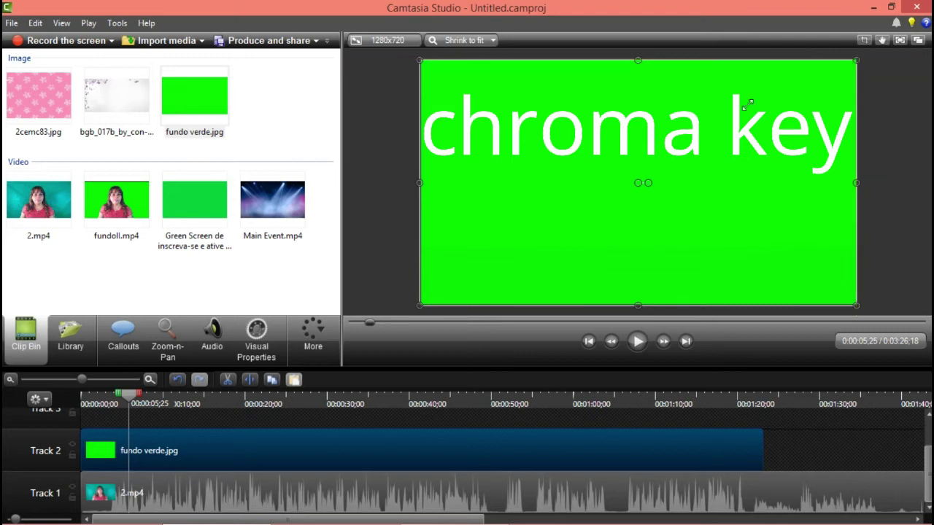
{"action": "right_click", "coordinate": [717, 124]}
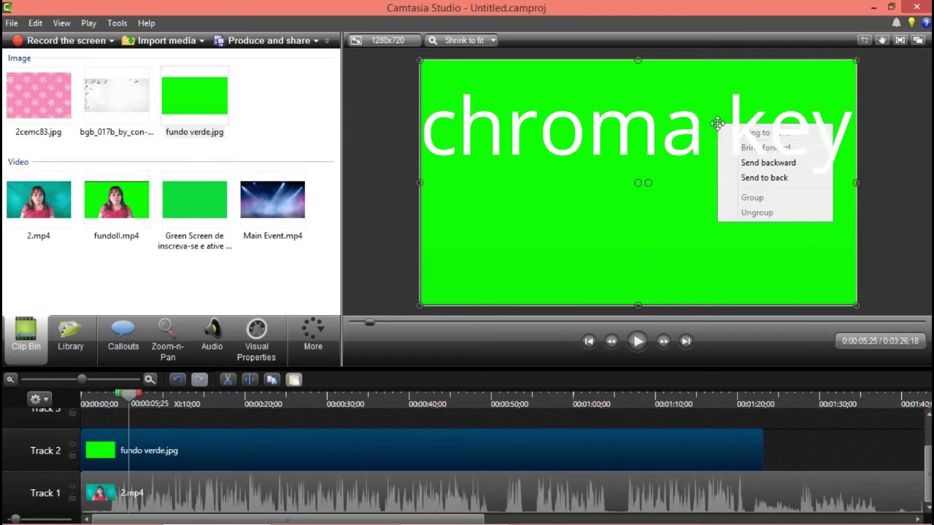
{"action": "left_click", "coordinate": [755, 162]}
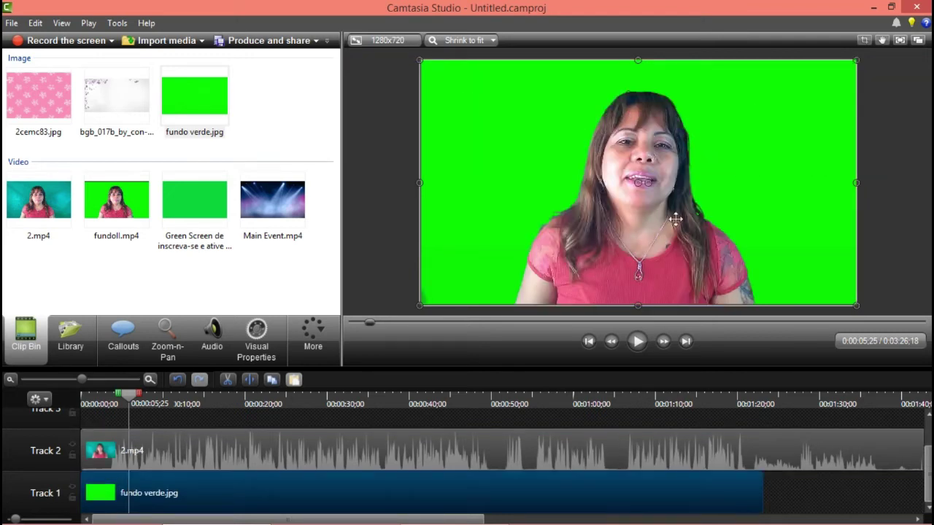
{"action": "left_click", "coordinate": [631, 343]}
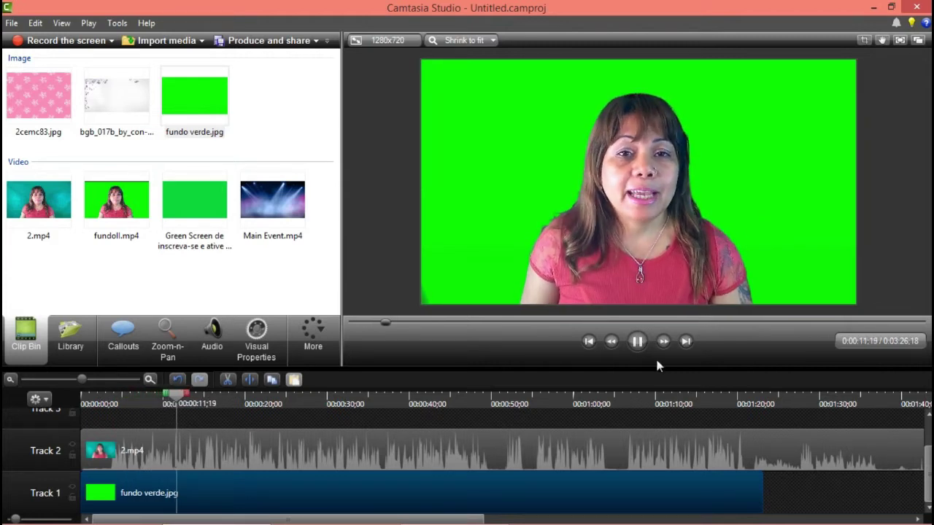
{"action": "left_click", "coordinate": [635, 348]}
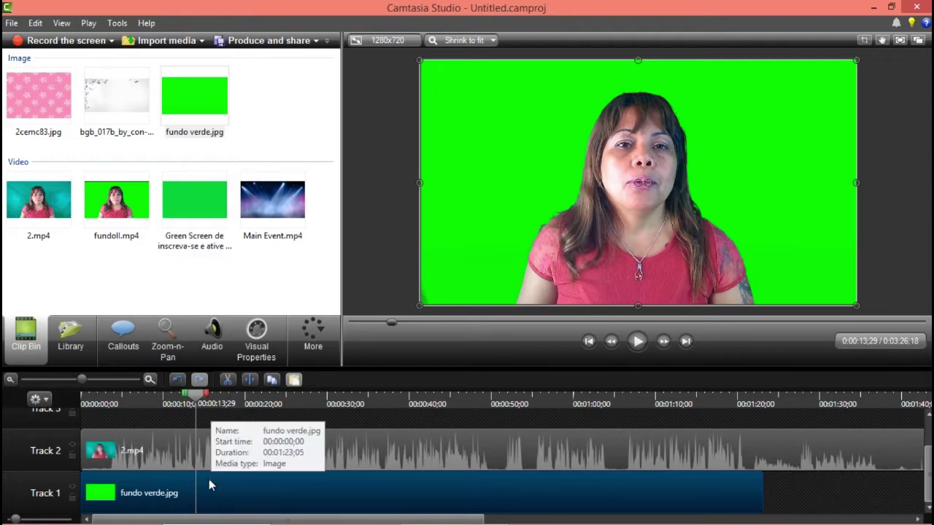
Step: Undo the green background edits back to having only 2.mp4 on the timeline
{"action": "left_click", "coordinate": [177, 379]}
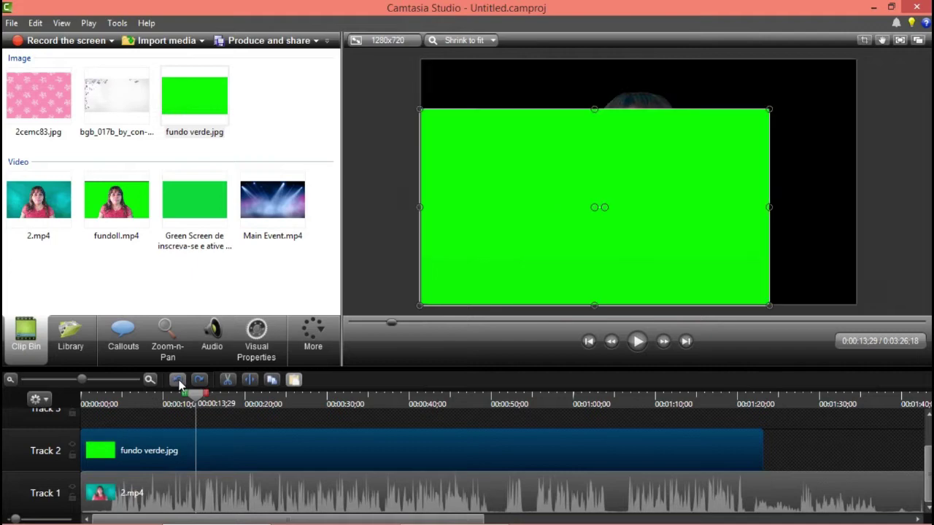
{"action": "left_click", "coordinate": [177, 380]}
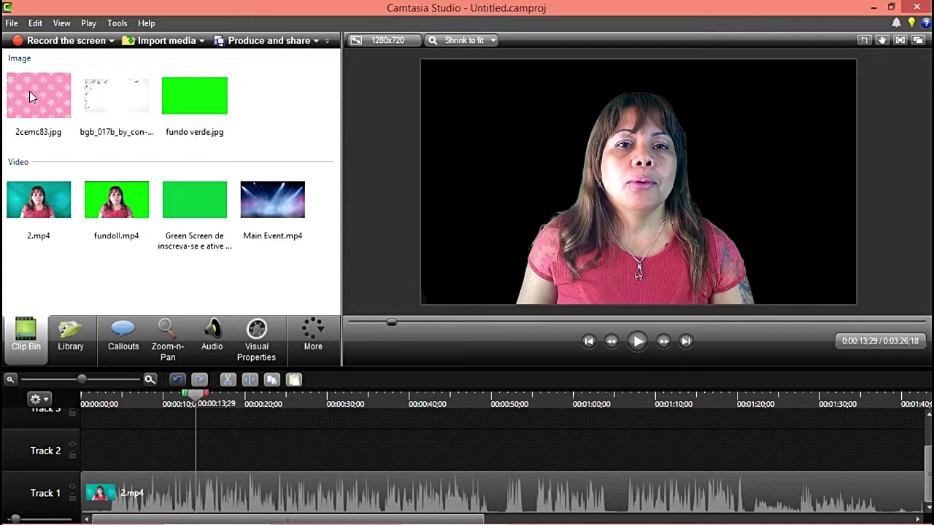
Step: Place 2cemc83.jpg on Track 2 from the start to about 1:07 and stretch it to fill the canvas
{"action": "left_click_drag", "start_coordinate": [32, 93], "coordinate": [629, 467]}
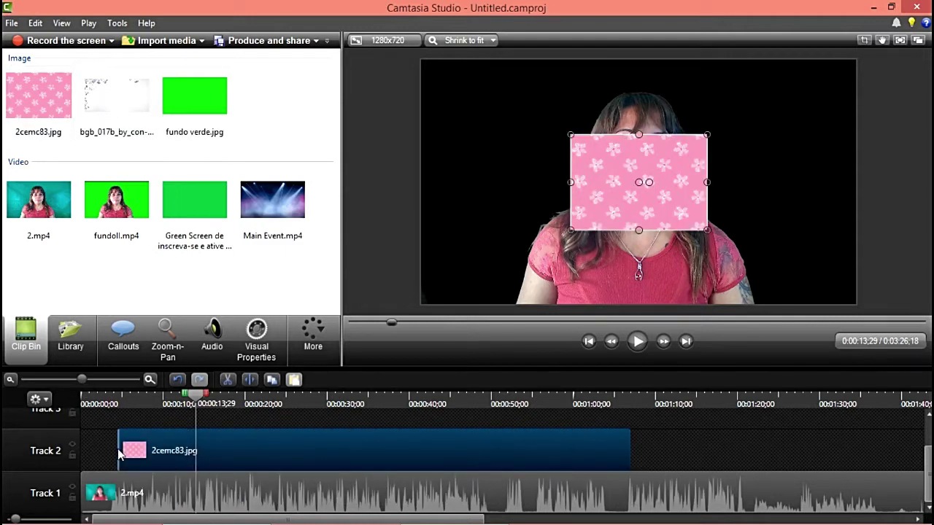
{"action": "left_click_drag", "start_coordinate": [284, 431], "coordinate": [66, 448]}
{"action": "left_click_drag", "start_coordinate": [571, 228], "coordinate": [467, 302]}
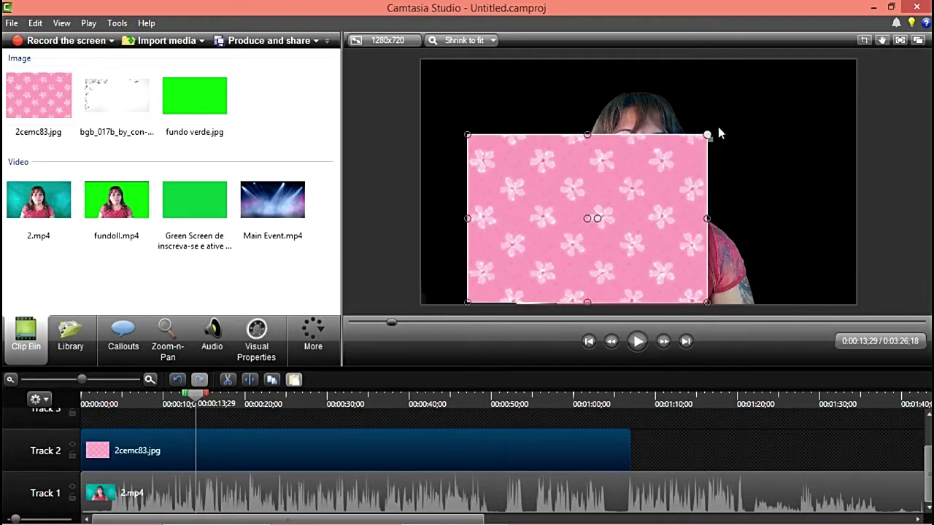
{"action": "left_click_drag", "start_coordinate": [718, 132], "coordinate": [818, 61]}
{"action": "left_click_drag", "start_coordinate": [818, 179], "coordinate": [856, 181]}
{"action": "left_click_drag", "start_coordinate": [464, 182], "coordinate": [421, 182]}
{"action": "left_click_drag", "start_coordinate": [639, 302], "coordinate": [638, 307]}
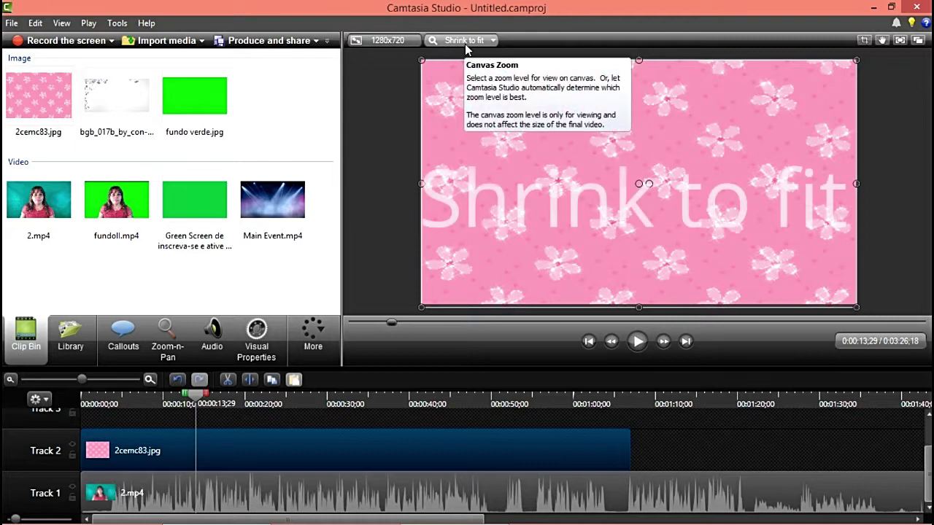
Step: Send the pink floral image backward behind 2.mp4 and play the result
{"action": "right_click", "coordinate": [541, 182]}
{"action": "left_click", "coordinate": [572, 221]}
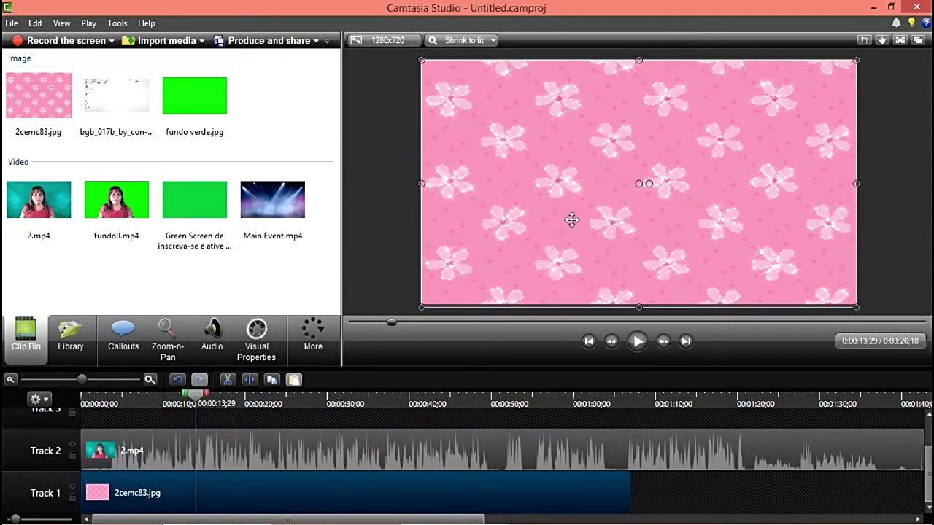
{"action": "left_click", "coordinate": [637, 342]}
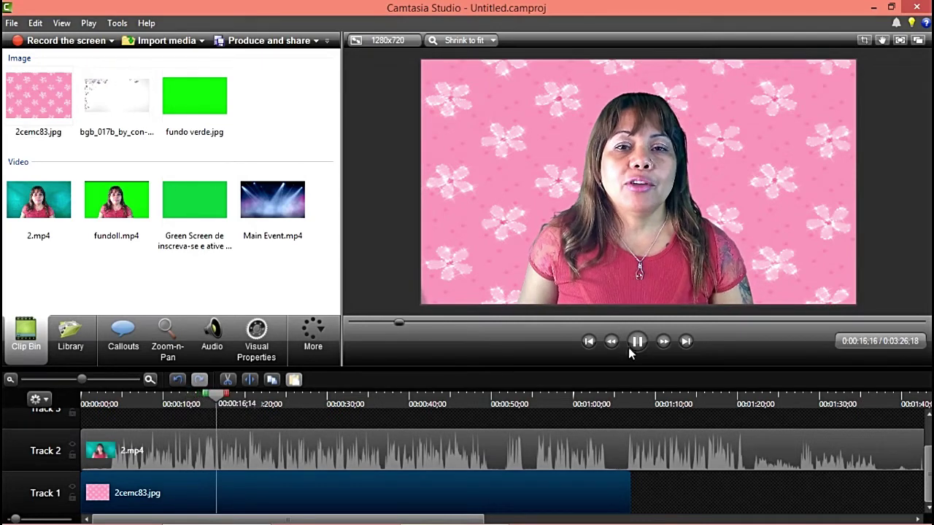
{"action": "left_click", "coordinate": [632, 348]}
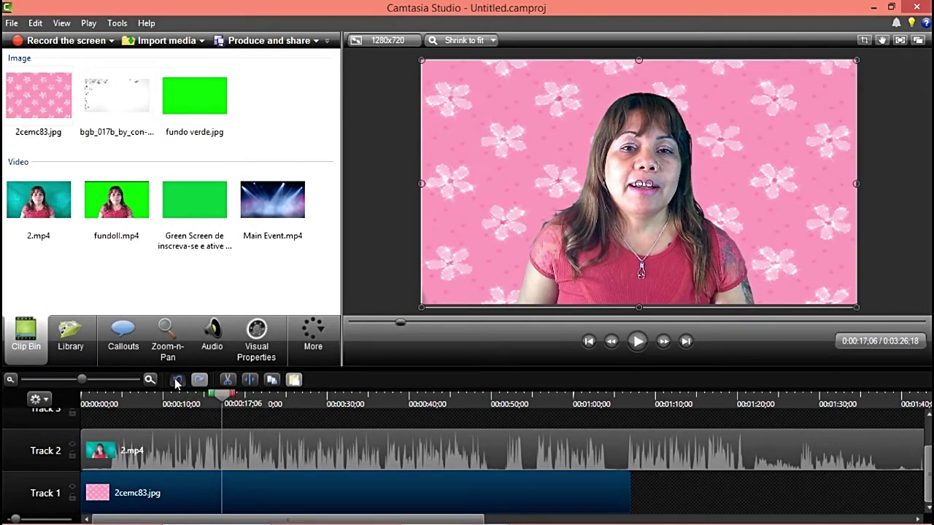
Step: Undo the reordering of the pink floral image and delete its clip from Track 2
{"action": "left_click", "coordinate": [174, 378]}
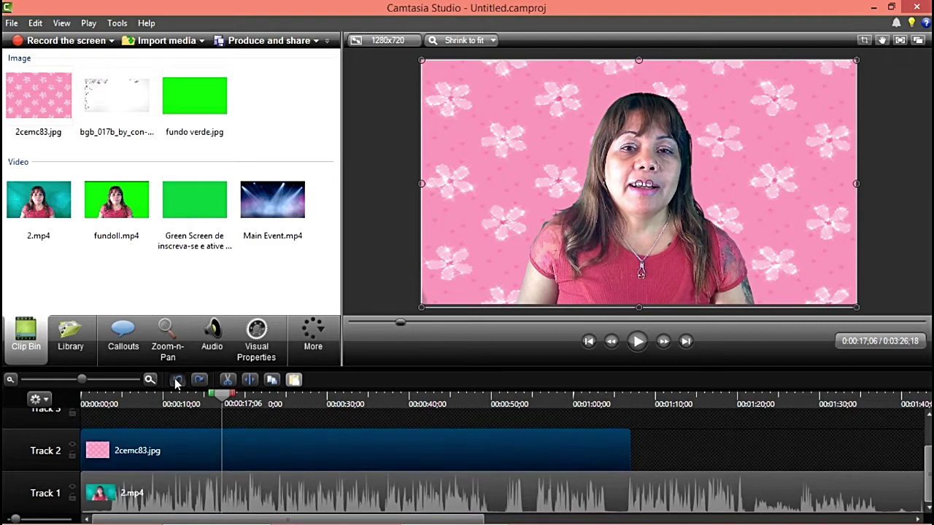
{"action": "right_click", "coordinate": [136, 456]}
{"action": "left_click", "coordinate": [175, 316]}
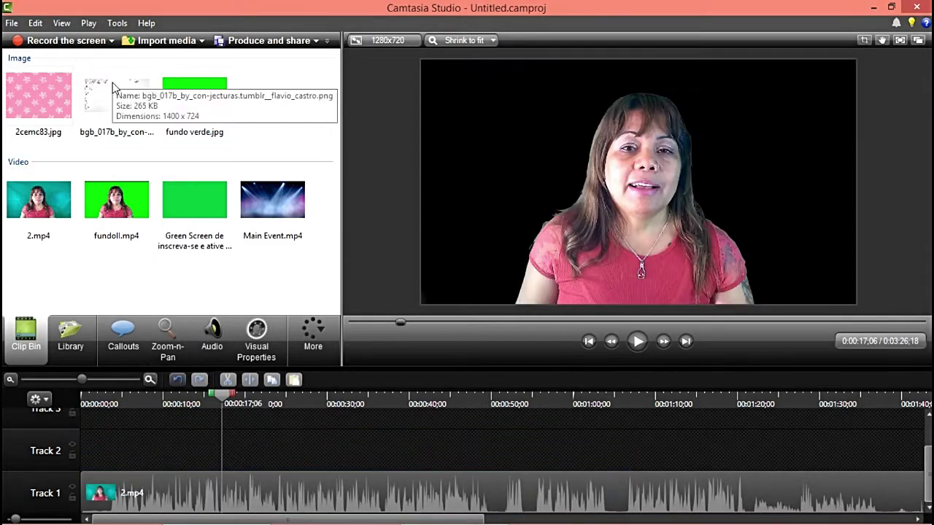
Step: Place the bgb_017b floral PNG on Track 2 from about 0:10 to 1:11 and stretch it to the canvas's bottom edge
{"action": "left_click_drag", "start_coordinate": [113, 88], "coordinate": [663, 450]}
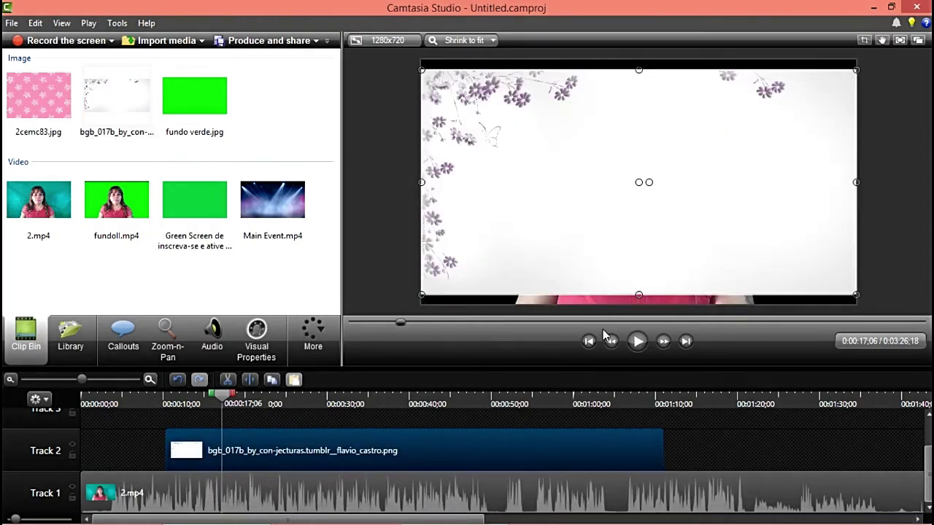
{"action": "left_click_drag", "start_coordinate": [639, 296], "coordinate": [639, 305]}
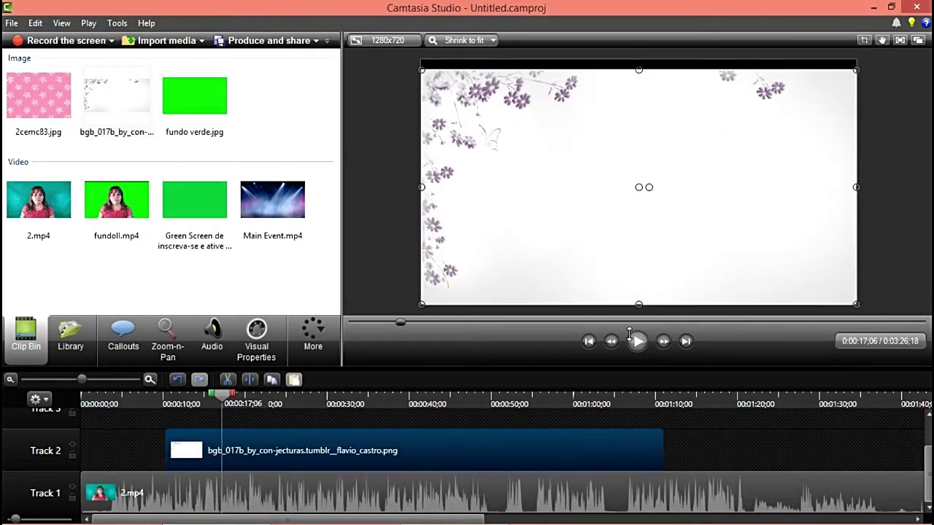
Step: Send the white floral image backward behind 2.mp4 and play the result
{"action": "right_click", "coordinate": [559, 215]}
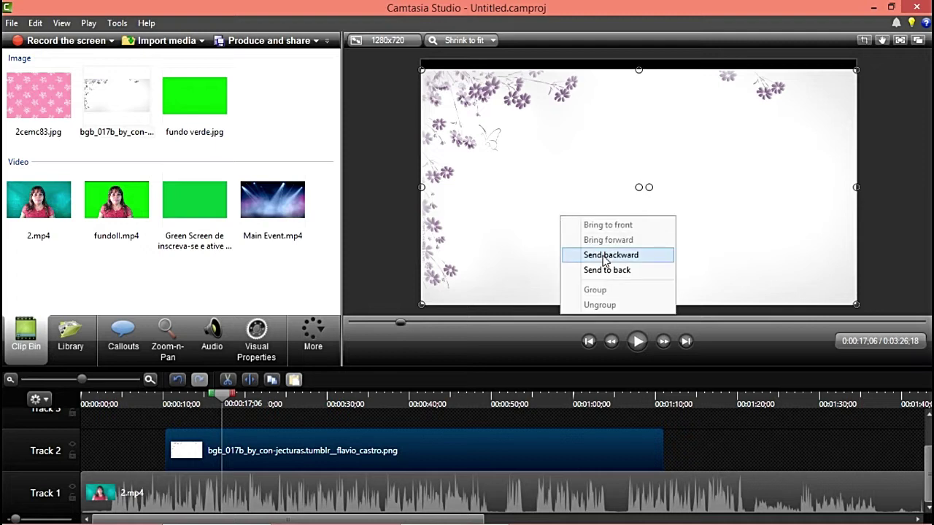
{"action": "left_click", "coordinate": [603, 254]}
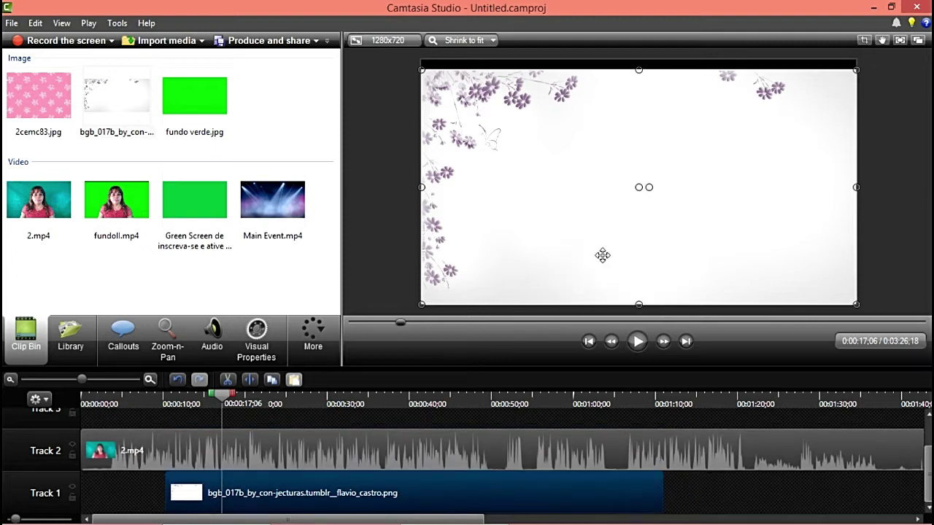
{"action": "left_click", "coordinate": [637, 341]}
{"action": "left_click", "coordinate": [638, 341]}
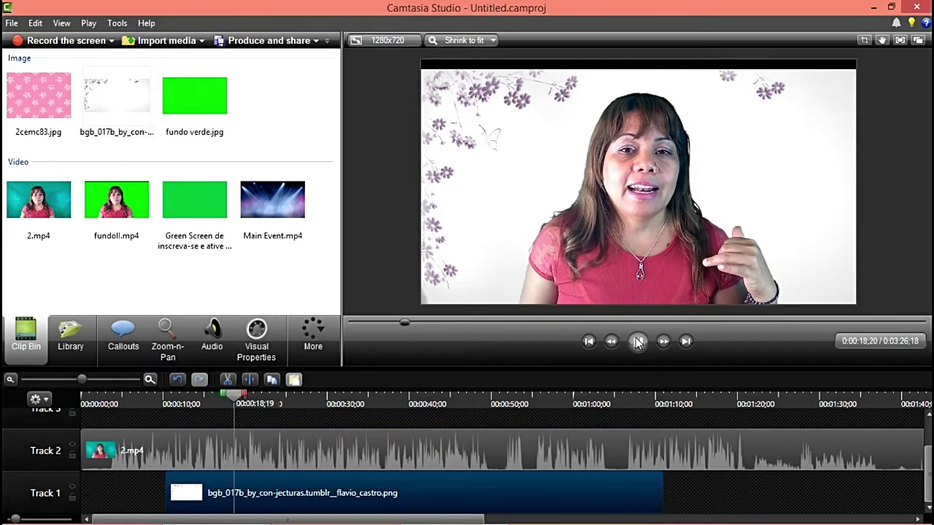
Step: Undo the reordering of the white floral image and delete its clip from Track 2
{"action": "left_click", "coordinate": [179, 380]}
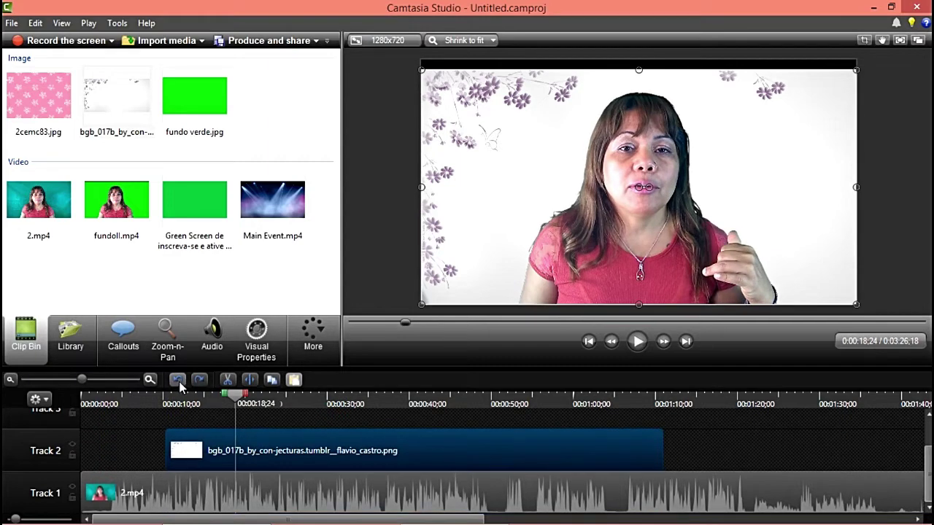
{"action": "right_click", "coordinate": [259, 458]}
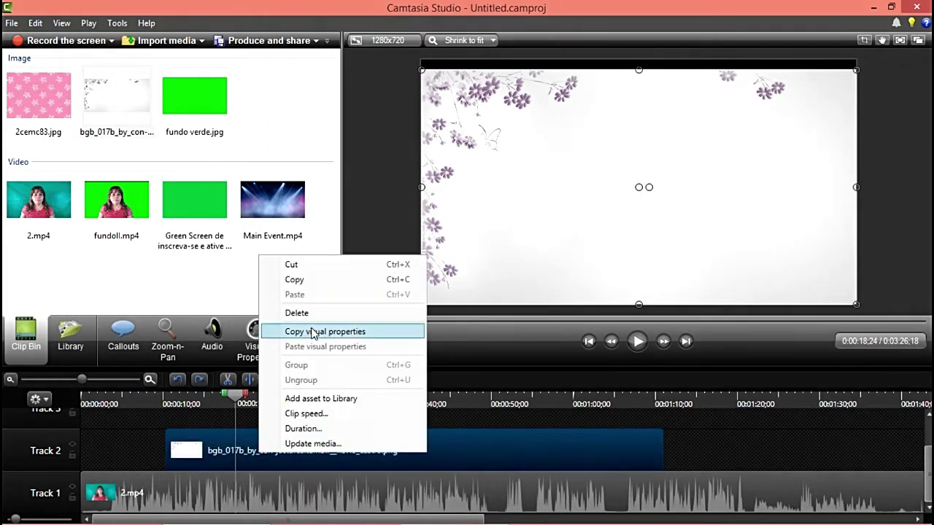
{"action": "left_click", "coordinate": [317, 314]}
Step: Place Main Event.mp4 at the start of Track 2 and try to extend its end
{"action": "left_click_drag", "start_coordinate": [282, 203], "coordinate": [108, 451]}
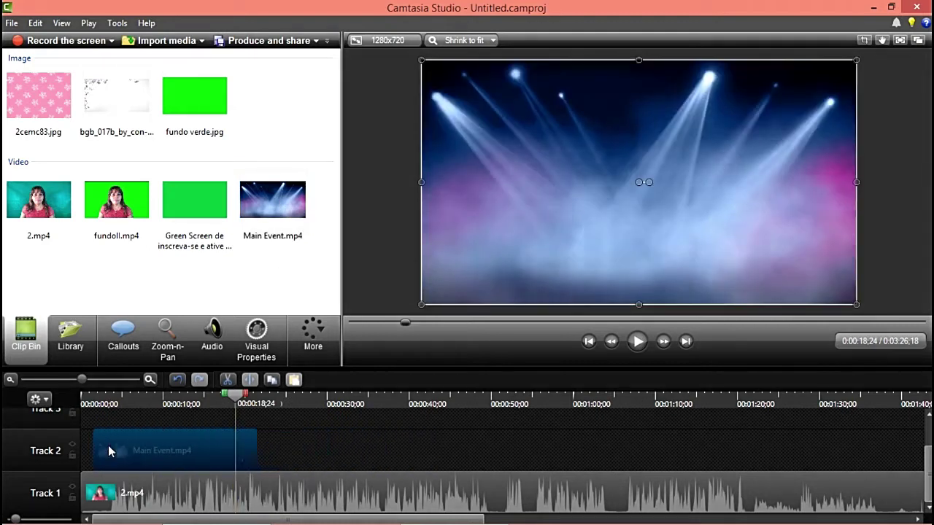
{"action": "left_click_drag", "start_coordinate": [240, 400], "coordinate": [133, 406]}
{"action": "left_click", "coordinate": [175, 457]}
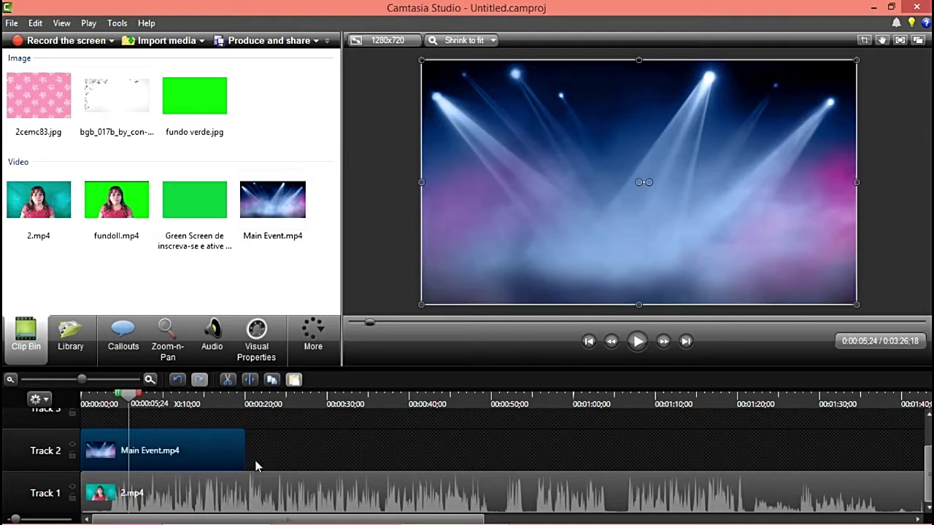
{"action": "mouse_move", "coordinate": [245, 452]}
{"action": "left_mouse_down"}
{"action": "mouse_move", "coordinate": [288, 451]}
{"action": "mouse_move", "coordinate": [254, 454]}
{"action": "left_mouse_up"}
Step: Send the Main Event.mp4 stage lights clip backward behind 2.mp4
{"action": "mouse_move", "coordinate": [125, 395]}
{"action": "left_mouse_down"}
{"action": "mouse_move", "coordinate": [164, 398]}
{"action": "mouse_move", "coordinate": [143, 400]}
{"action": "left_mouse_up"}
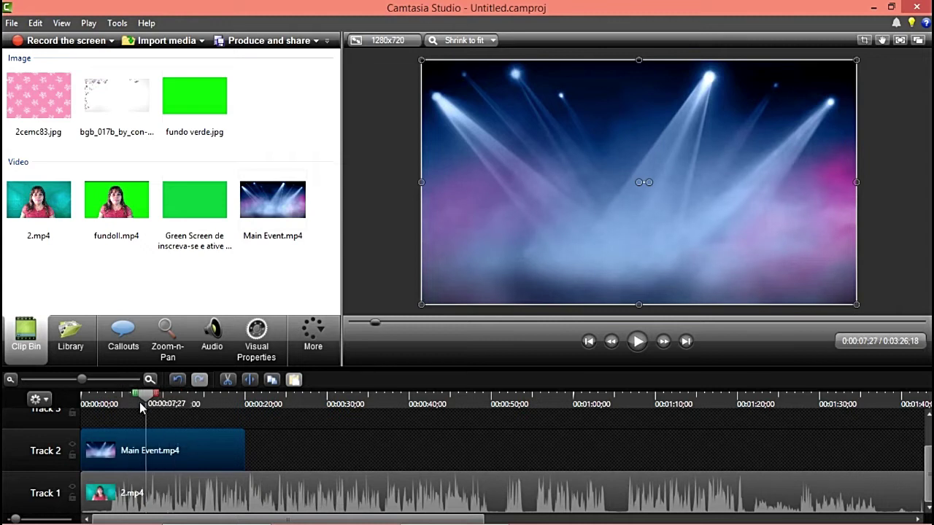
{"action": "right_click", "coordinate": [559, 157]}
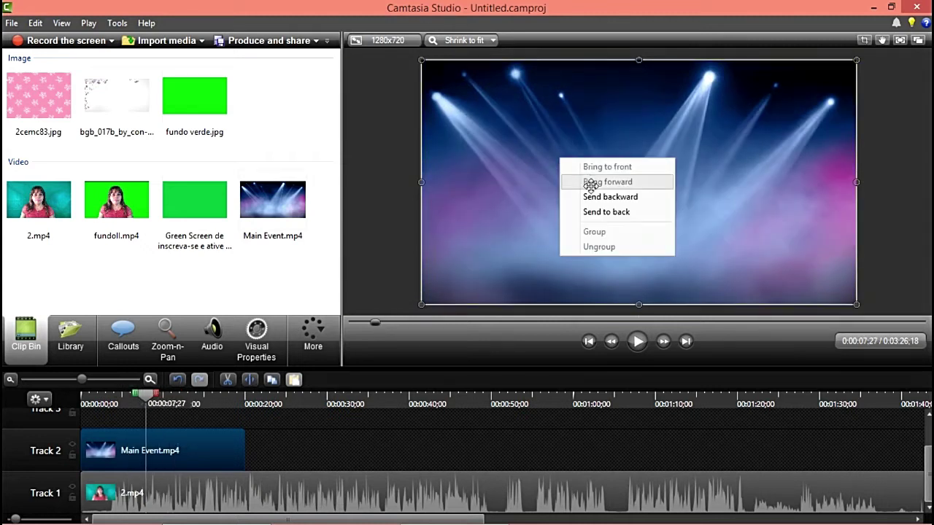
{"action": "left_click", "coordinate": [594, 194]}
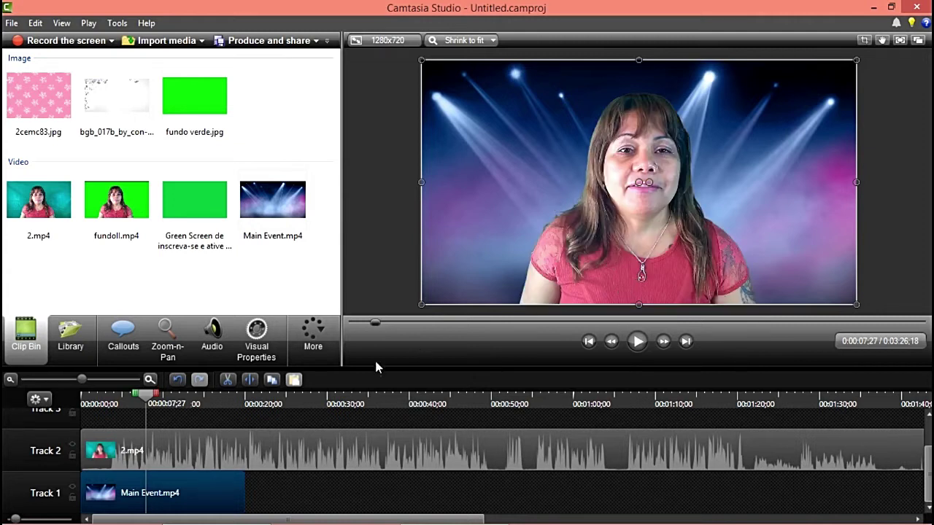
Step: Duplicate the Main Event.mp4 clip and place the copy directly after the original on Track 1
{"action": "right_click", "coordinate": [218, 478]}
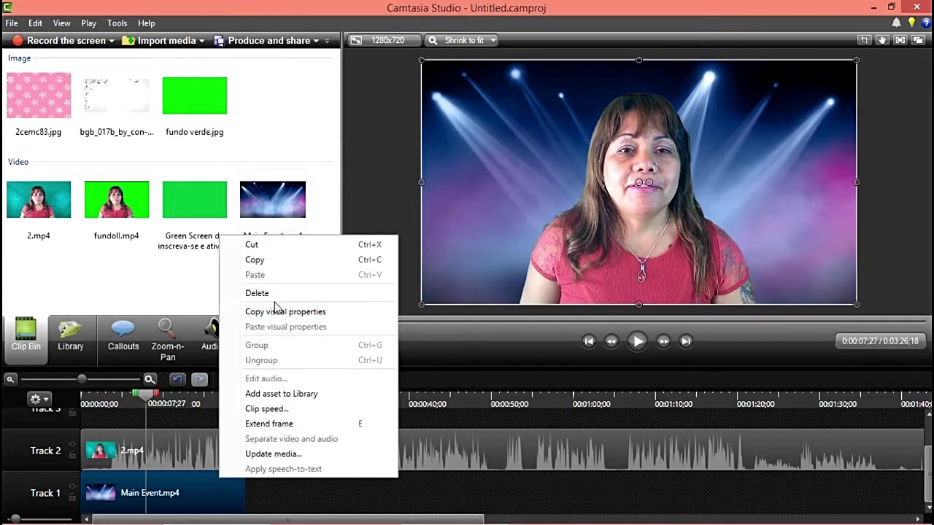
{"action": "left_click", "coordinate": [275, 259]}
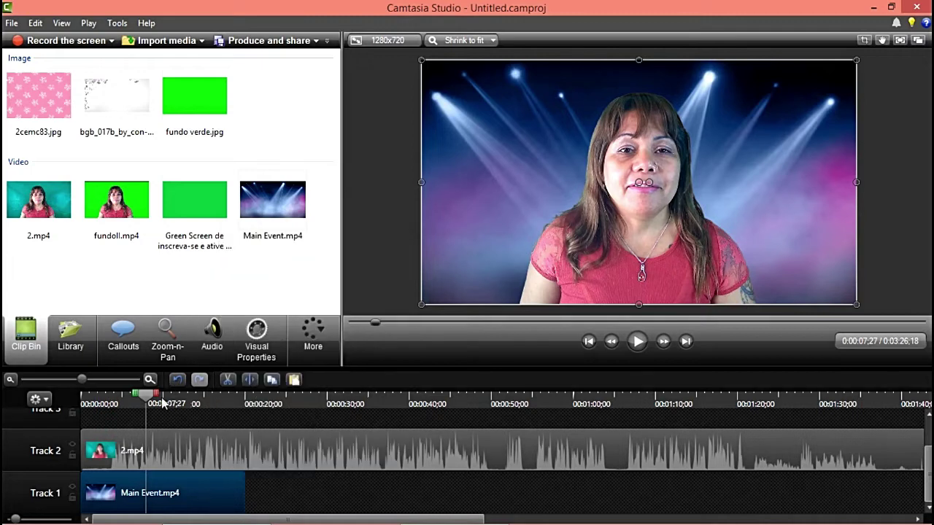
{"action": "right_click", "coordinate": [170, 411]}
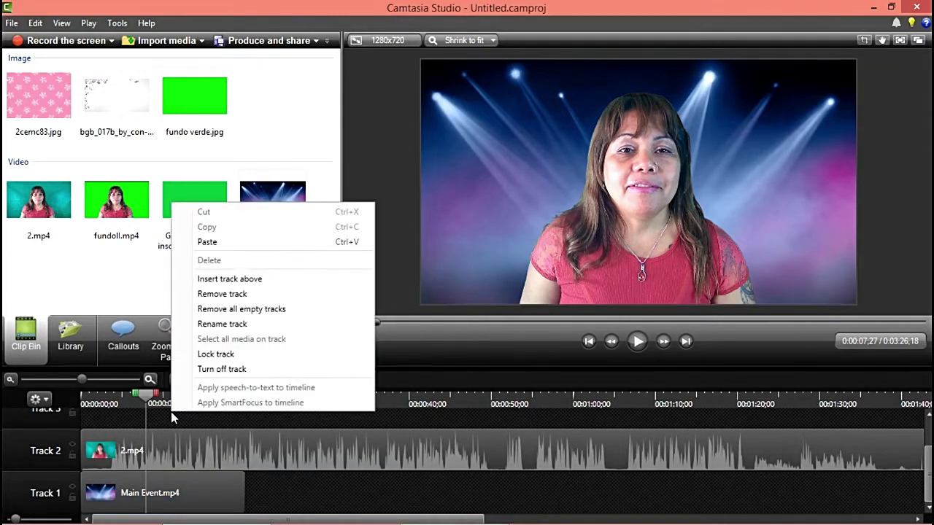
{"action": "left_click", "coordinate": [240, 237]}
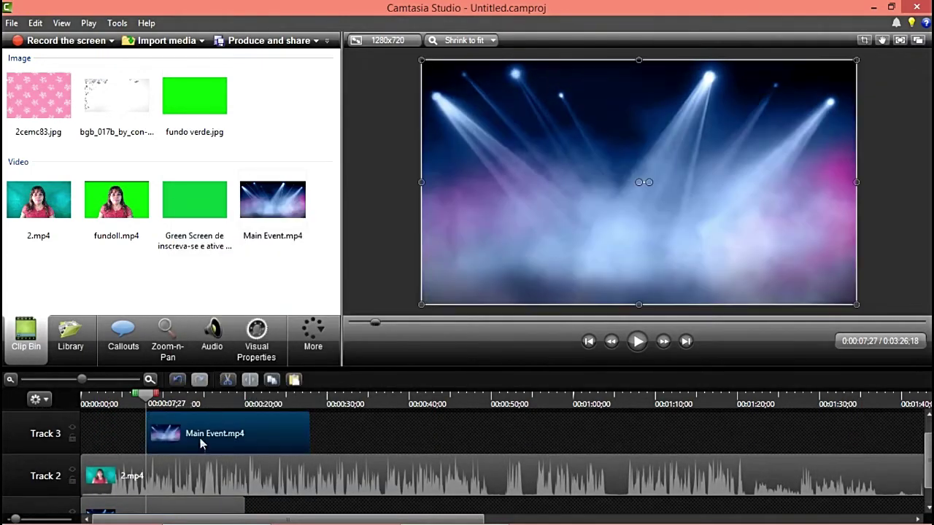
{"action": "left_click_drag", "start_coordinate": [202, 441], "coordinate": [312, 496]}
{"action": "scroll", "coordinate": [288, 503], "scroll_direction": "down", "scroll_amount": 1}
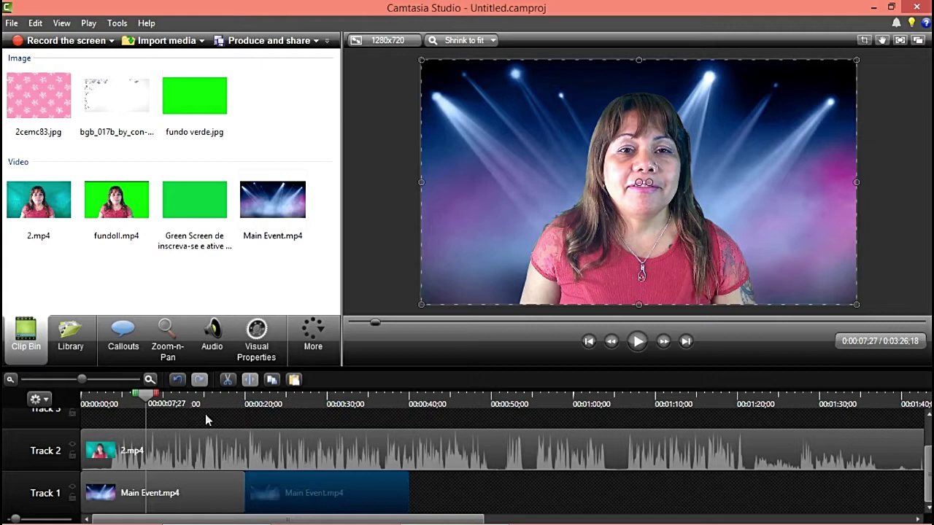
Step: Move the playhead to 0:40, at the end of the second Main Event.mp4 clip
{"action": "left_click", "coordinate": [433, 434]}
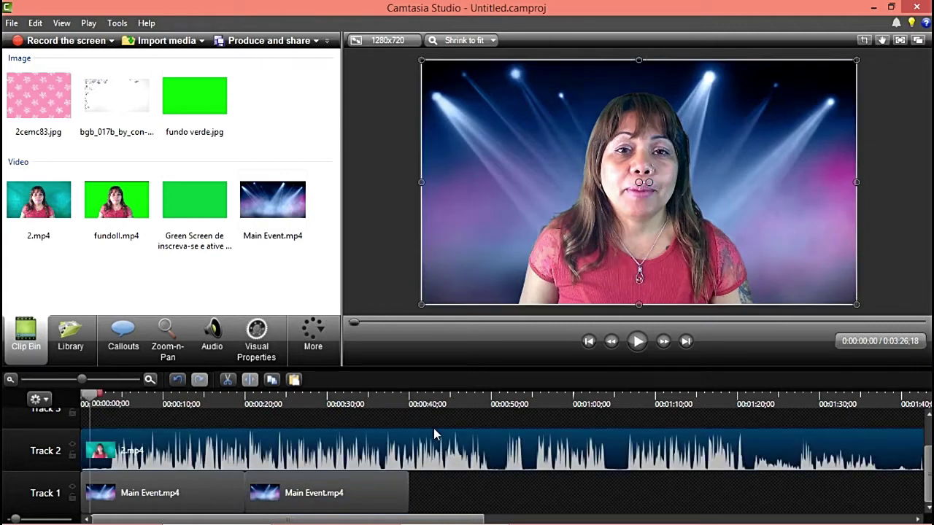
{"action": "left_click_drag", "start_coordinate": [91, 404], "coordinate": [409, 404]}
{"action": "right_click", "coordinate": [437, 413]}
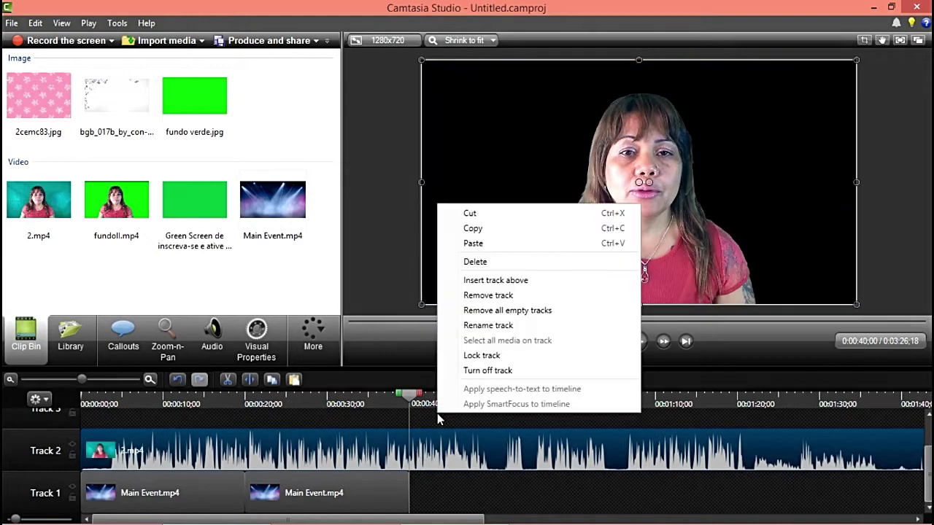
{"action": "left_click", "coordinate": [482, 259]}
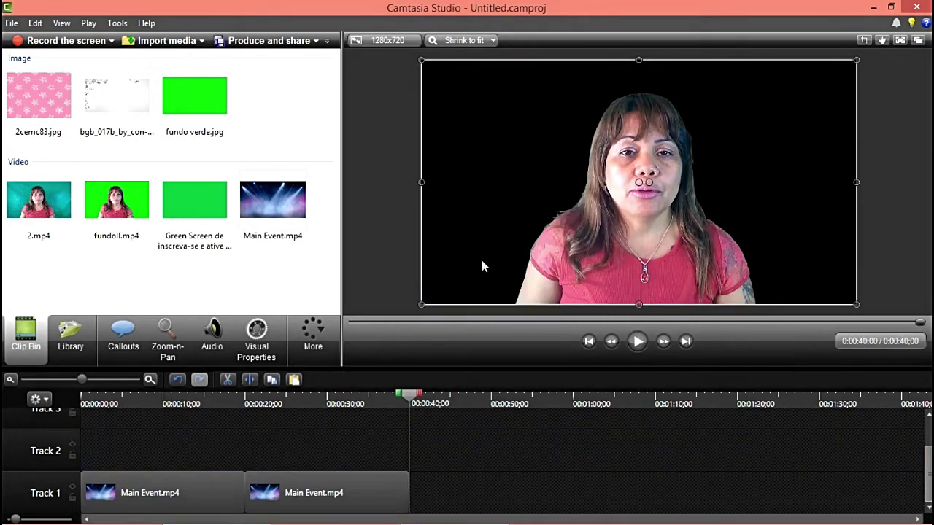
{"action": "left_click", "coordinate": [178, 379]}
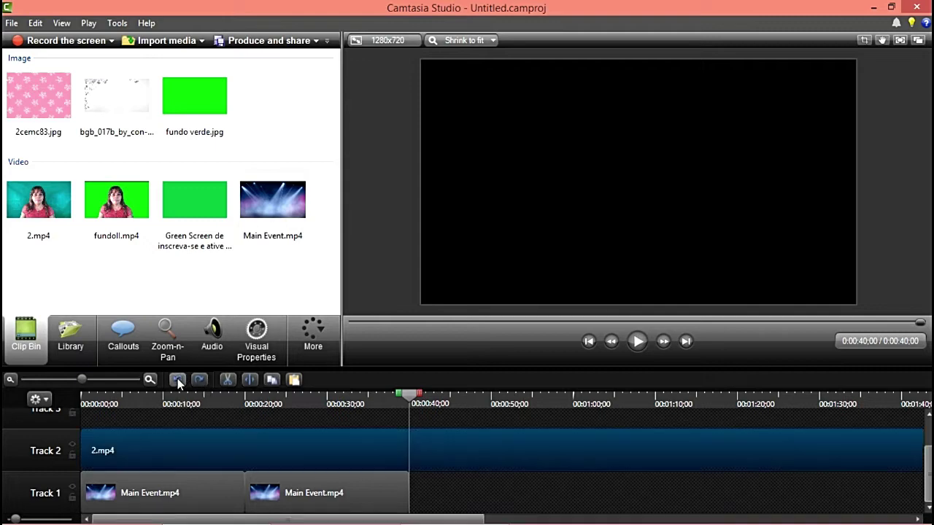
Step: Paste another copy of Main Event.mp4 and place it on Track 1 starting at 0:40
{"action": "right_click", "coordinate": [414, 420]}
{"action": "left_click", "coordinate": [472, 244]}
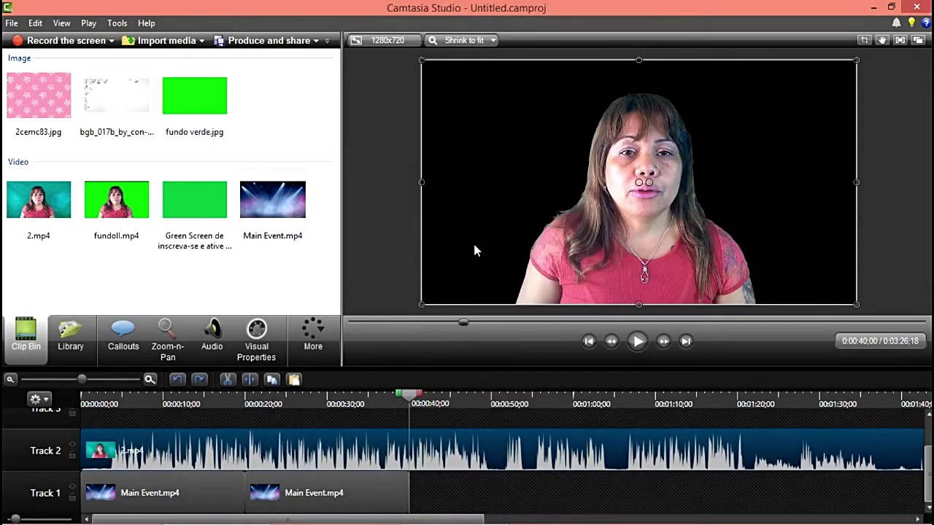
{"action": "left_click_drag", "start_coordinate": [461, 433], "coordinate": [468, 511]}
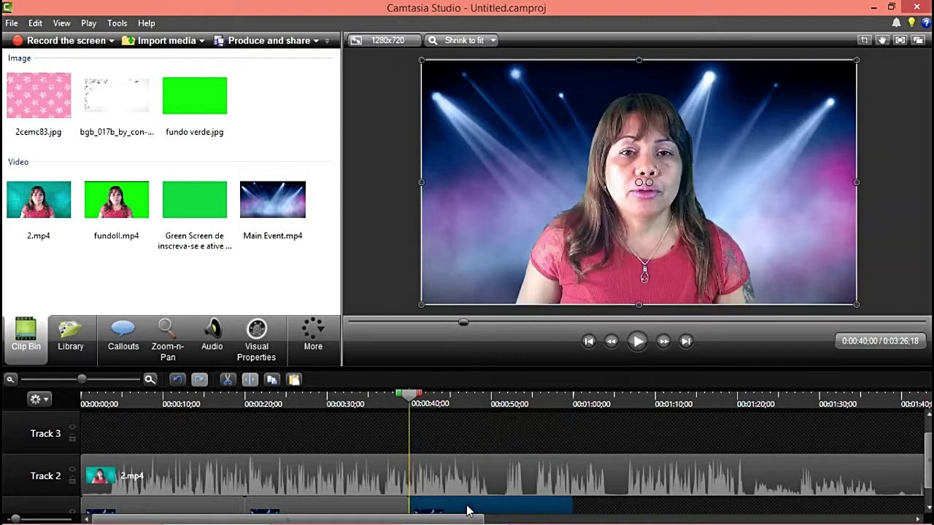
Step: Play the video over the stage lights background from 0:23
{"action": "left_click_drag", "start_coordinate": [409, 400], "coordinate": [270, 401]}
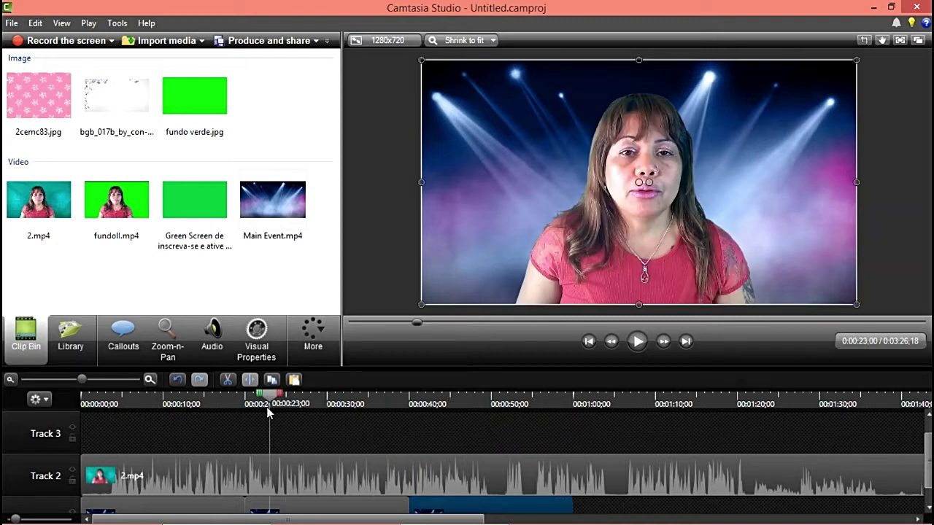
{"action": "left_click", "coordinate": [637, 343]}
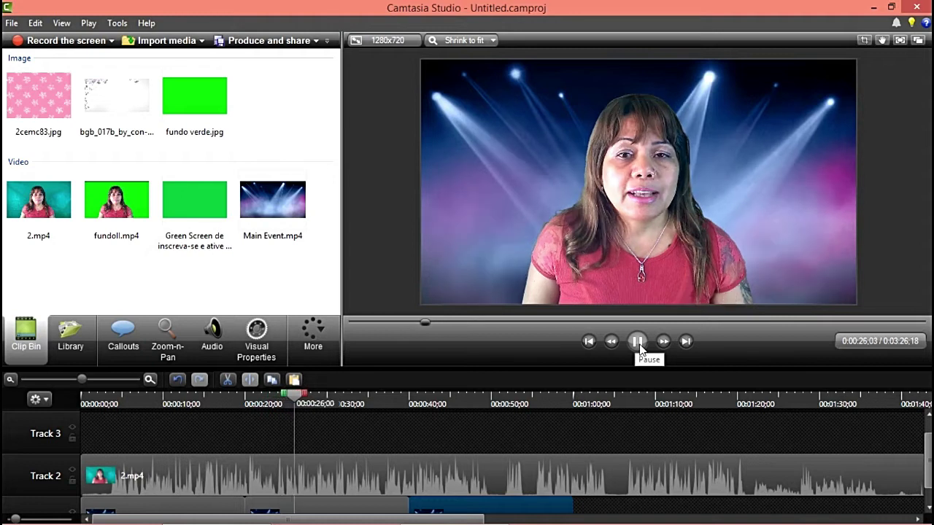
{"action": "left_click", "coordinate": [637, 341]}
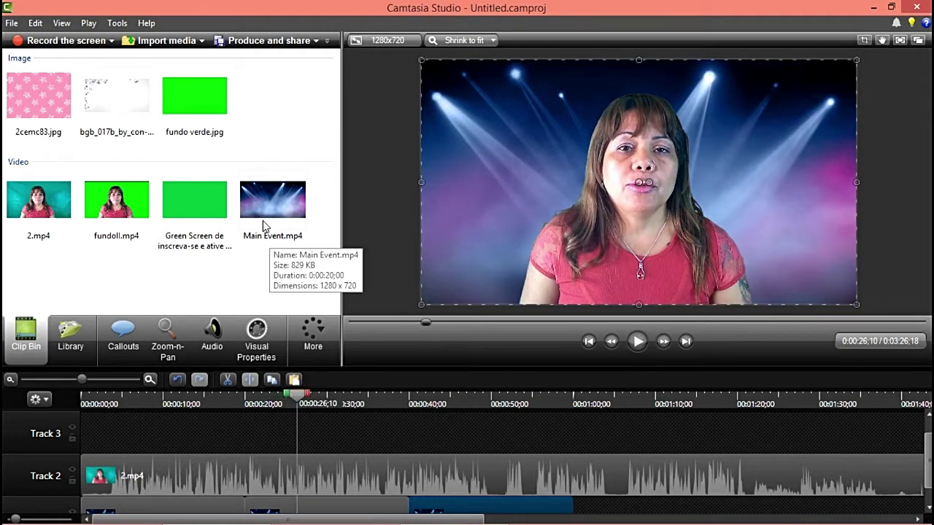
Step: Place the green screen subscribe and notification video on Track 3 at about 0:34 and play it
{"action": "left_click", "coordinate": [232, 258]}
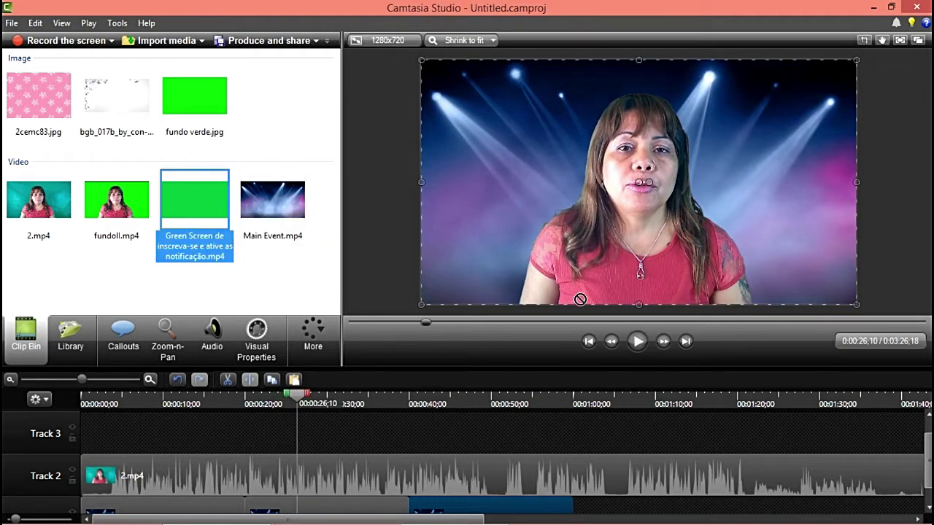
{"action": "left_click_drag", "start_coordinate": [549, 440], "coordinate": [364, 432]}
{"action": "left_click", "coordinate": [636, 340]}
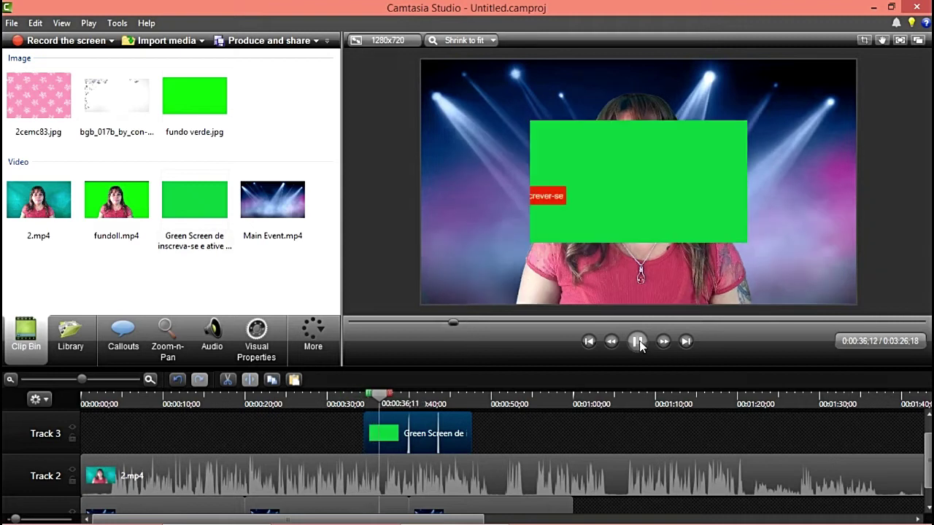
{"action": "left_click", "coordinate": [637, 343]}
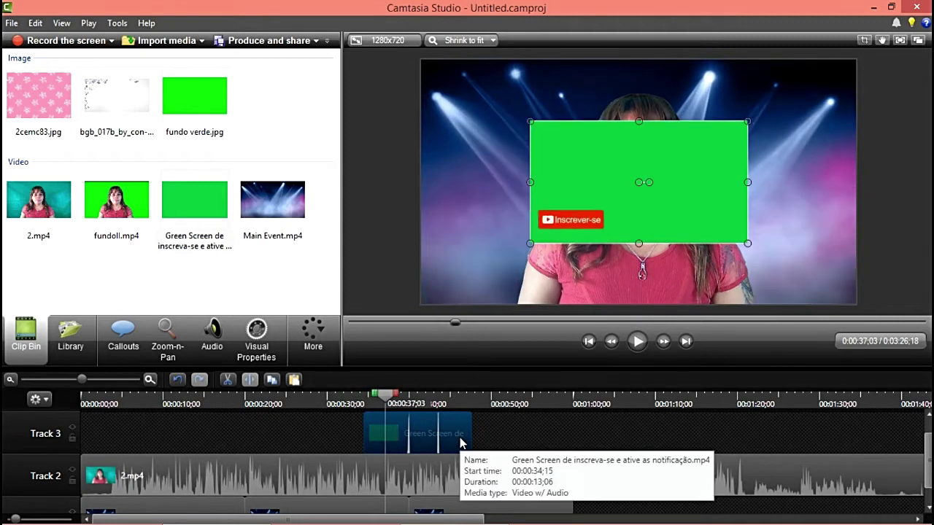
Step: Enable Remove a color with green on the subscribe clip on Track 3
{"action": "left_click", "coordinate": [444, 437]}
{"action": "left_click", "coordinate": [256, 337]}
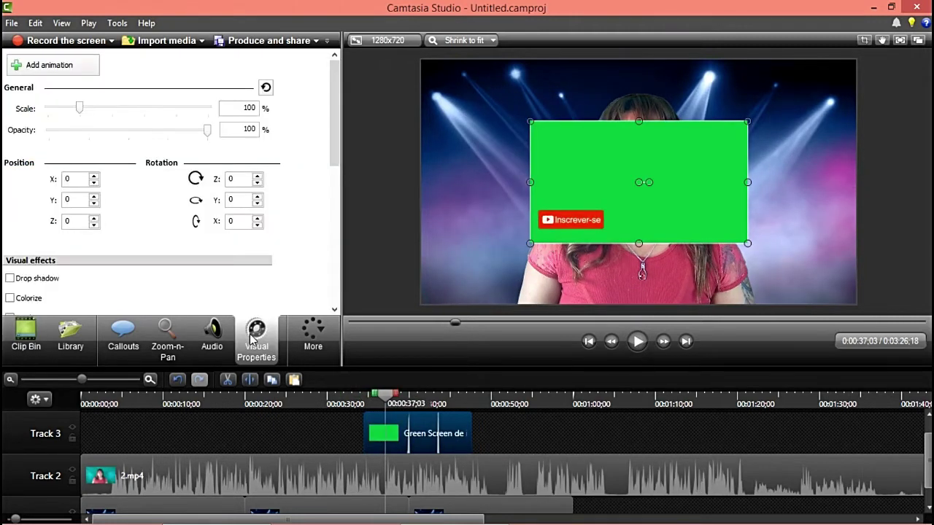
{"action": "scroll", "coordinate": [144, 183], "scroll_direction": "down", "scroll_amount": 3}
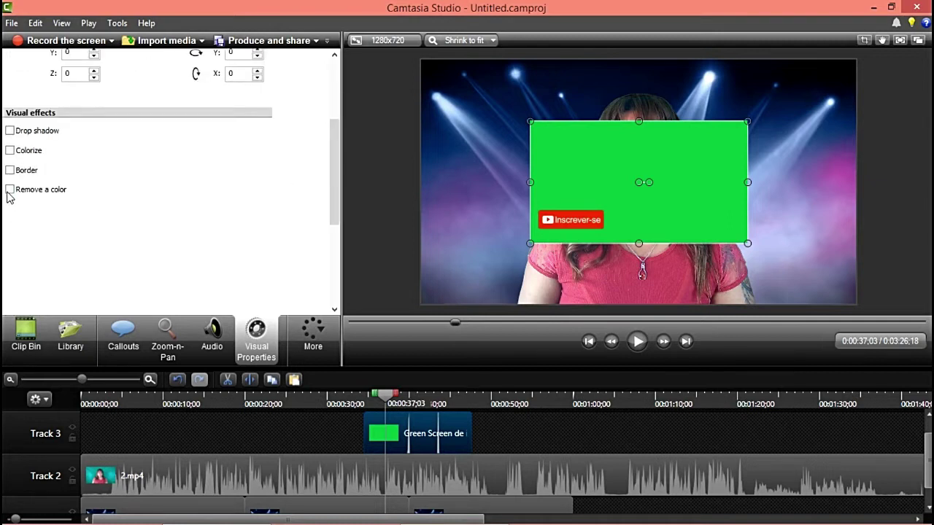
{"action": "left_click", "coordinate": [10, 190]}
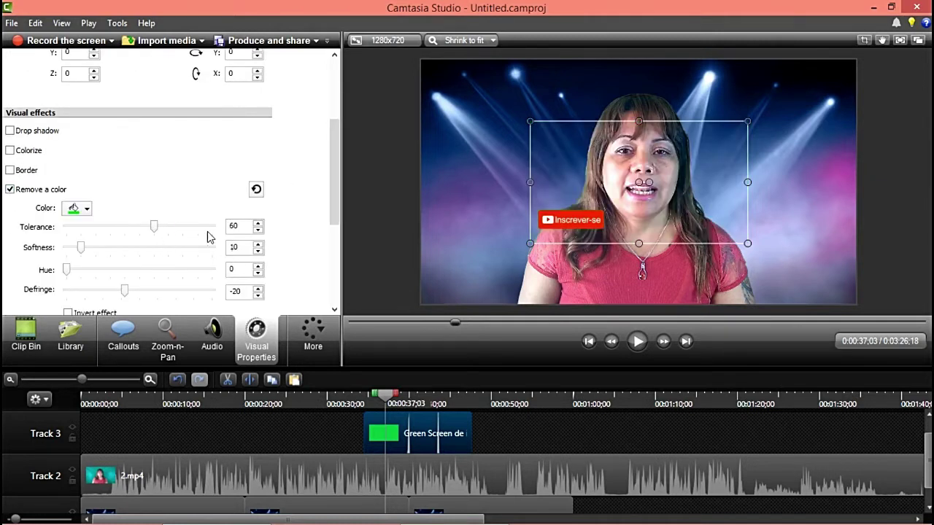
Step: Move the subscribe overlay to the canvas's lower-right corner at Y -189 and play the result from before the clip
{"action": "left_click_drag", "start_coordinate": [645, 190], "coordinate": [685, 199]}
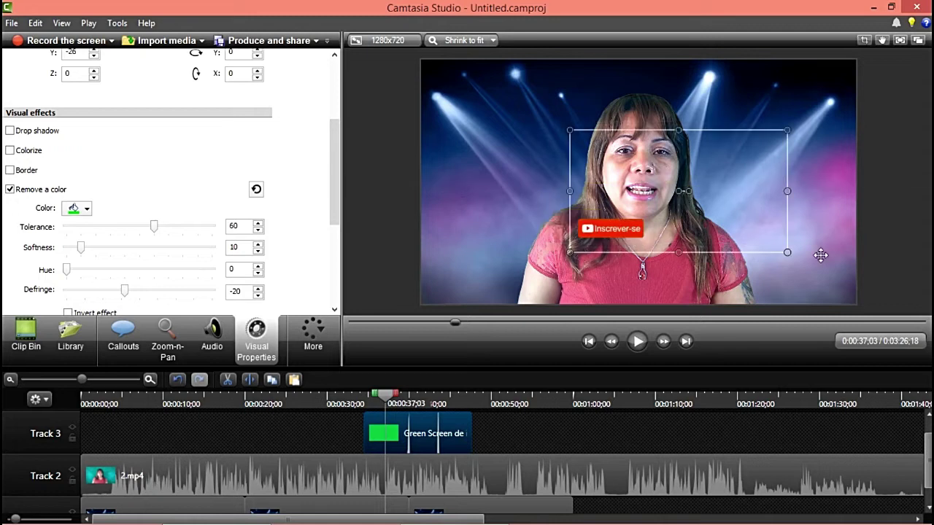
{"action": "left_click_drag", "start_coordinate": [731, 218], "coordinate": [841, 270]}
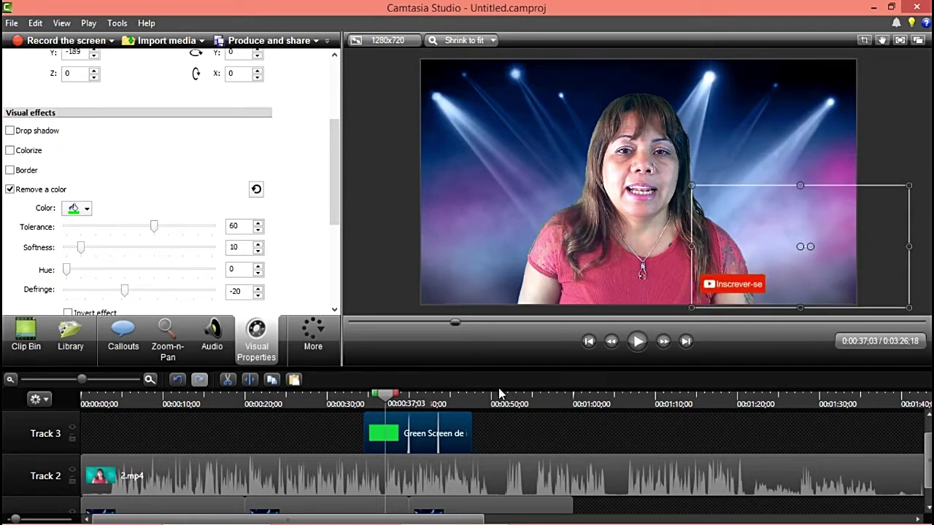
{"action": "left_click_drag", "start_coordinate": [380, 409], "coordinate": [351, 410]}
{"action": "left_click", "coordinate": [637, 340]}
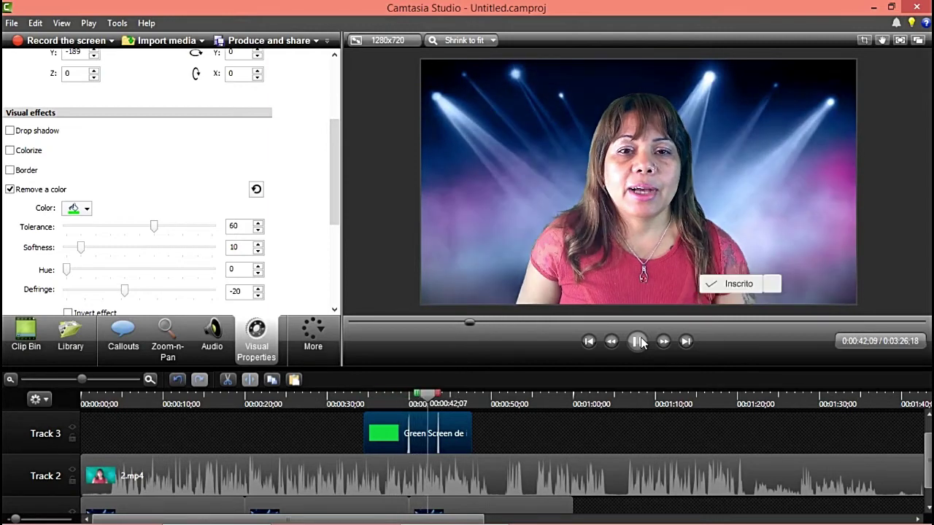
Step: Move the subscribe clip on Track 3 to start at 0:40, and enlarge its overlay in the canvas's lower-right corner at Y -137
{"action": "left_click", "coordinate": [638, 341]}
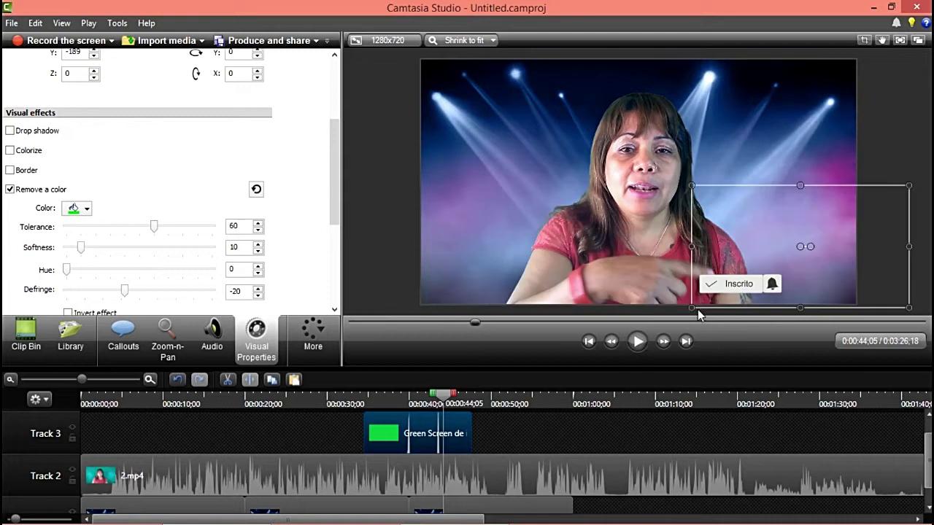
{"action": "left_click_drag", "start_coordinate": [413, 445], "coordinate": [457, 446]}
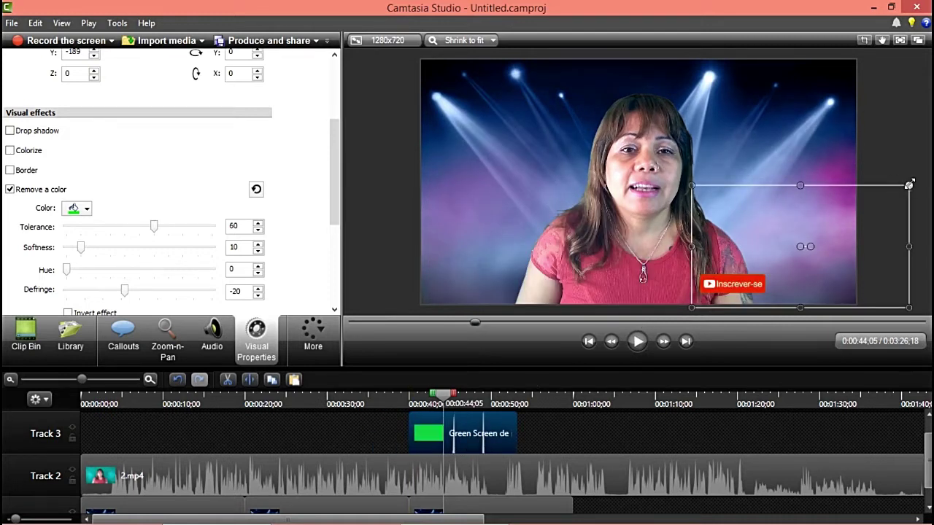
{"action": "left_click_drag", "start_coordinate": [908, 185], "coordinate": [925, 117]}
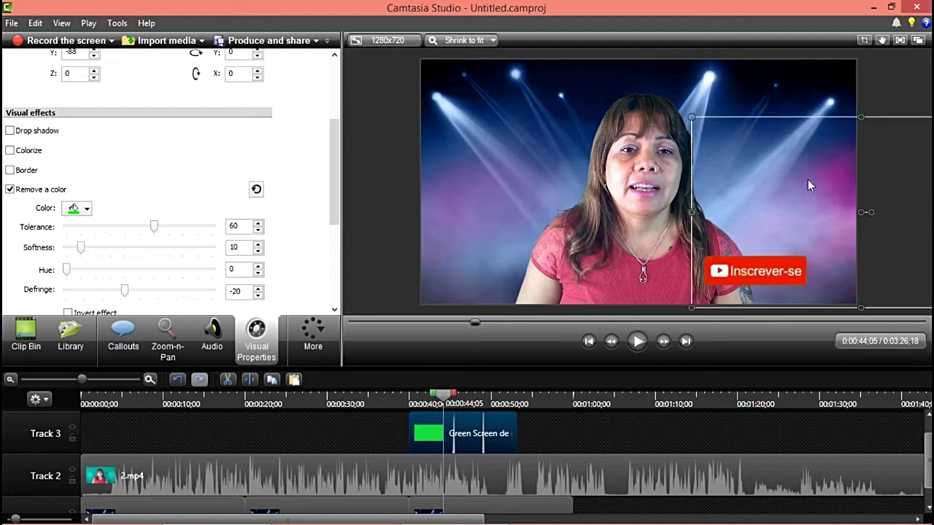
{"action": "left_click_drag", "start_coordinate": [808, 186], "coordinate": [828, 216]}
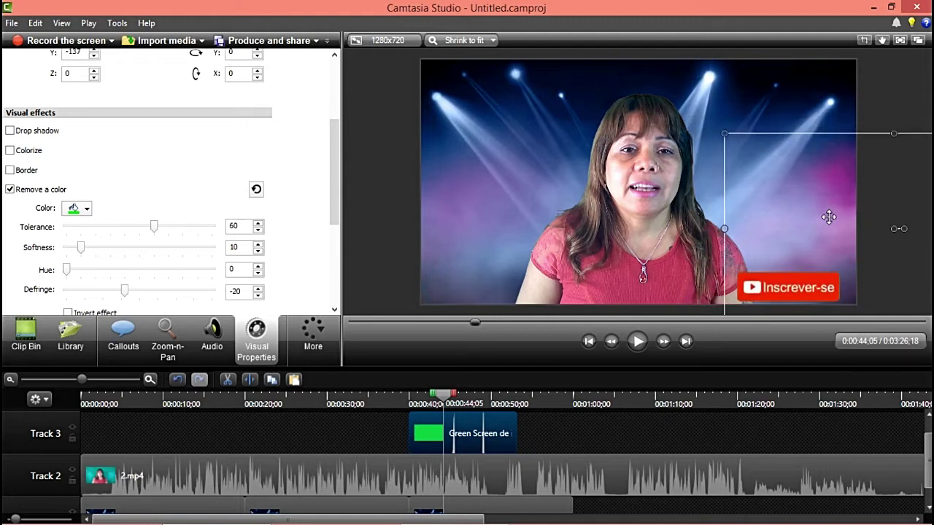
Step: Play the enlarged subscribe overlay from about 0:35 to 0:49
{"action": "left_click_drag", "start_coordinate": [447, 396], "coordinate": [370, 396]}
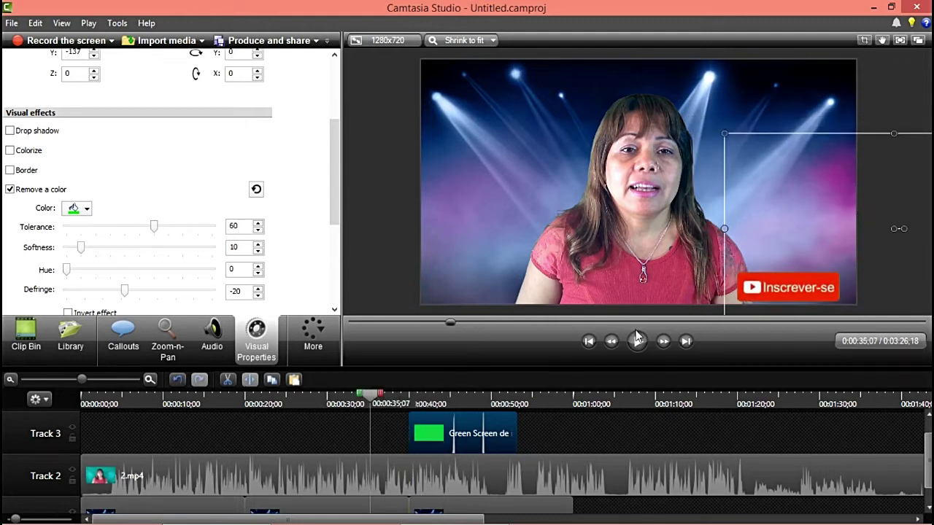
{"action": "left_click", "coordinate": [638, 342]}
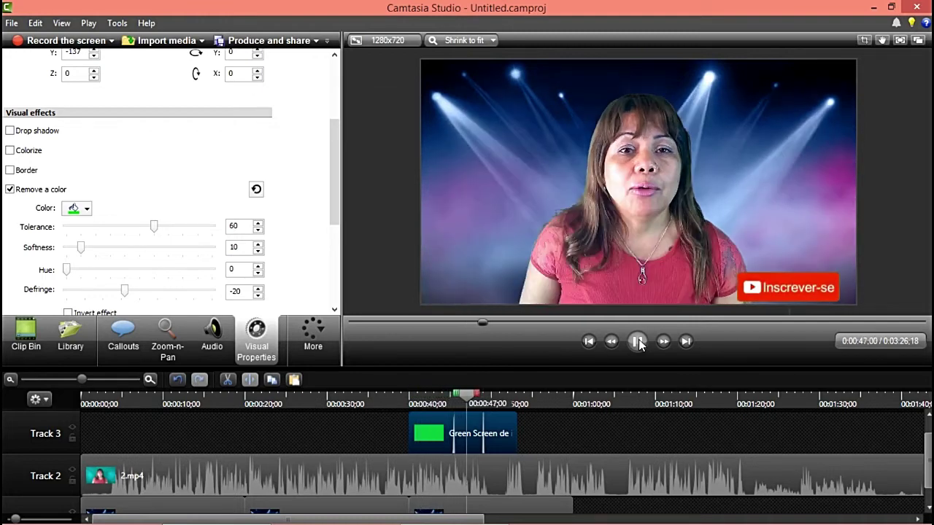
{"action": "left_click", "coordinate": [639, 344]}
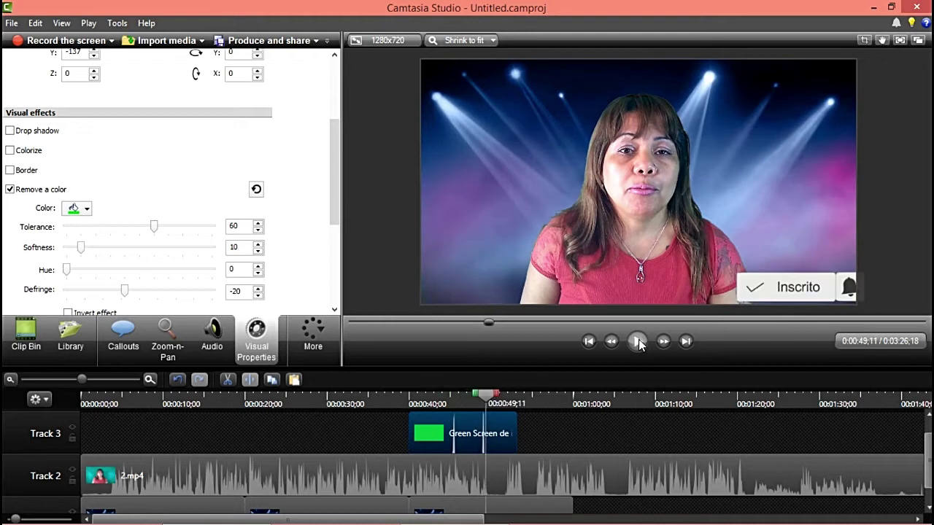
Step: Shift the subscribe overlay slightly up and left to Y -129 so the bell fits on the canvas, and play on past the clip
{"action": "left_click_drag", "start_coordinate": [755, 277], "coordinate": [733, 271]}
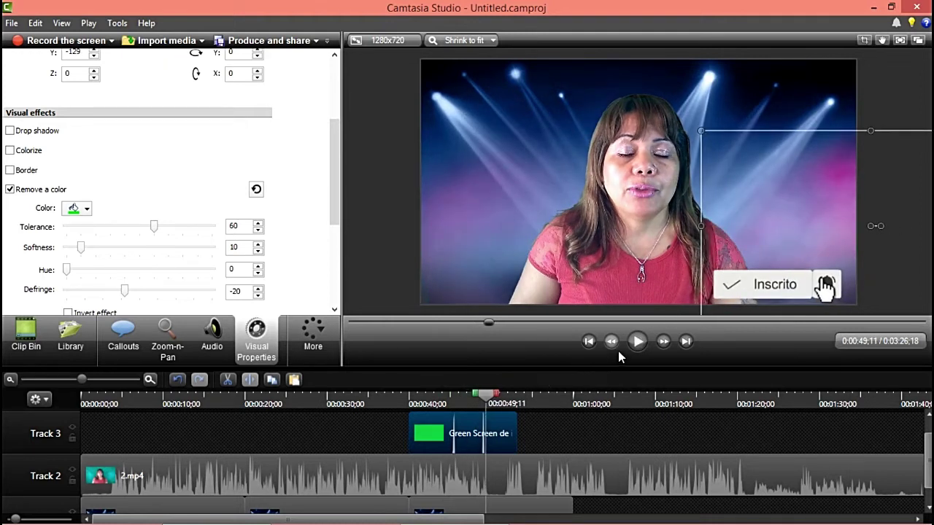
{"action": "left_click", "coordinate": [639, 346]}
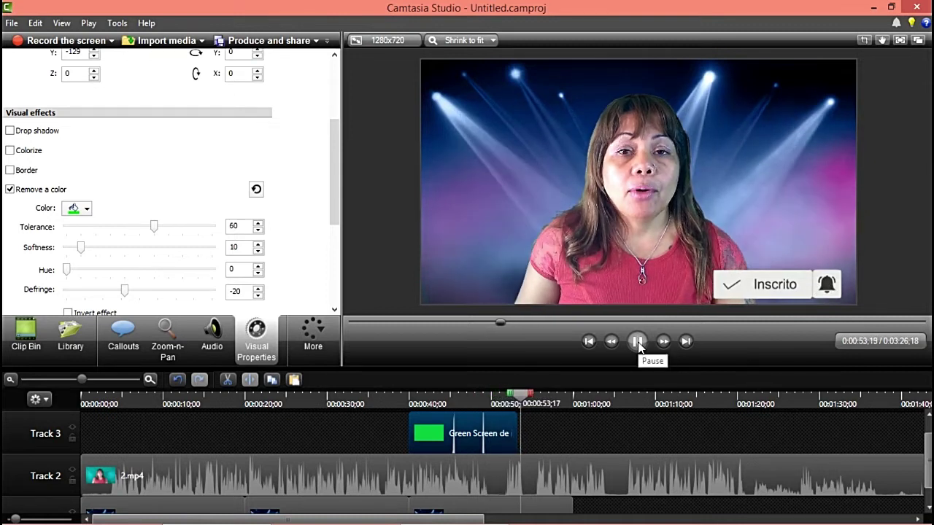
{"action": "left_click", "coordinate": [638, 341]}
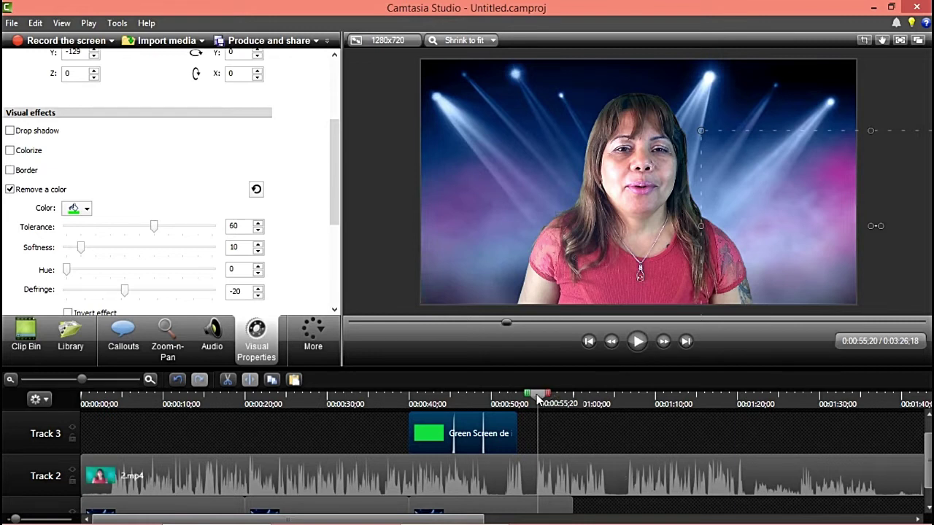
Step: Split 2.mp4 on Track 2 at 0:01:03;27, where the silent gap in the speech begins
{"action": "left_click_drag", "start_coordinate": [538, 397], "coordinate": [613, 405]}
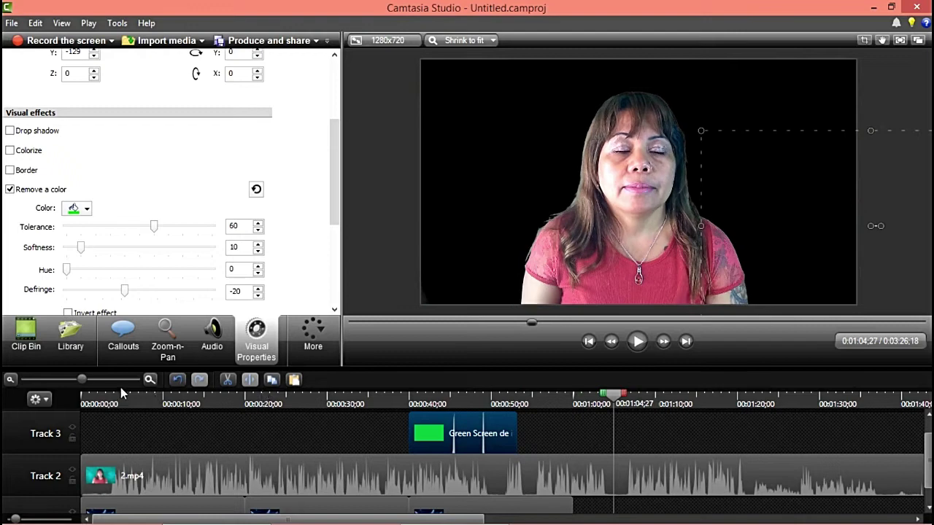
{"action": "left_click_drag", "start_coordinate": [82, 380], "coordinate": [108, 380]}
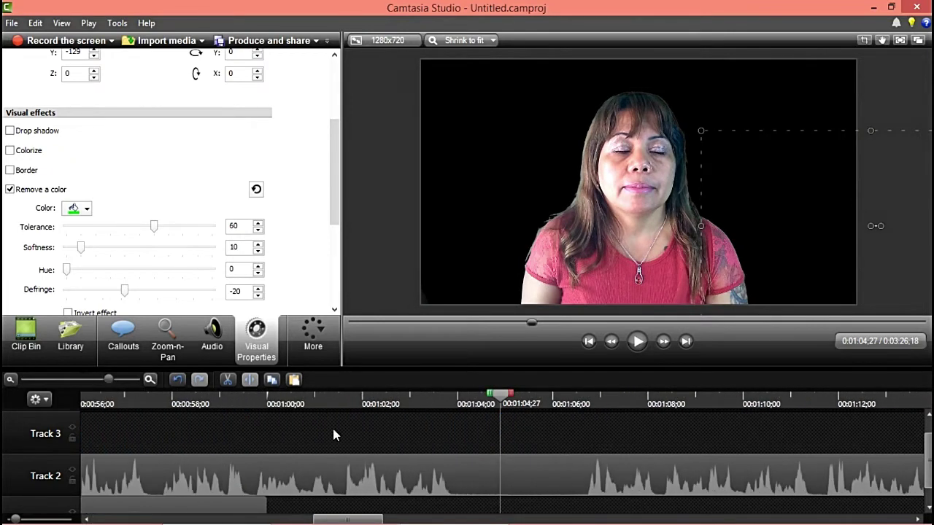
{"action": "left_click_drag", "start_coordinate": [505, 409], "coordinate": [454, 406]}
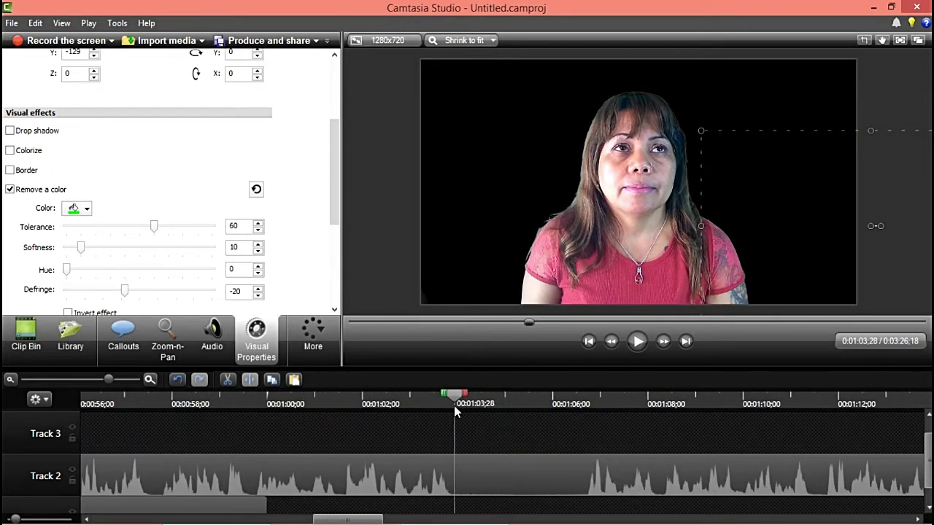
{"action": "left_click", "coordinate": [637, 341]}
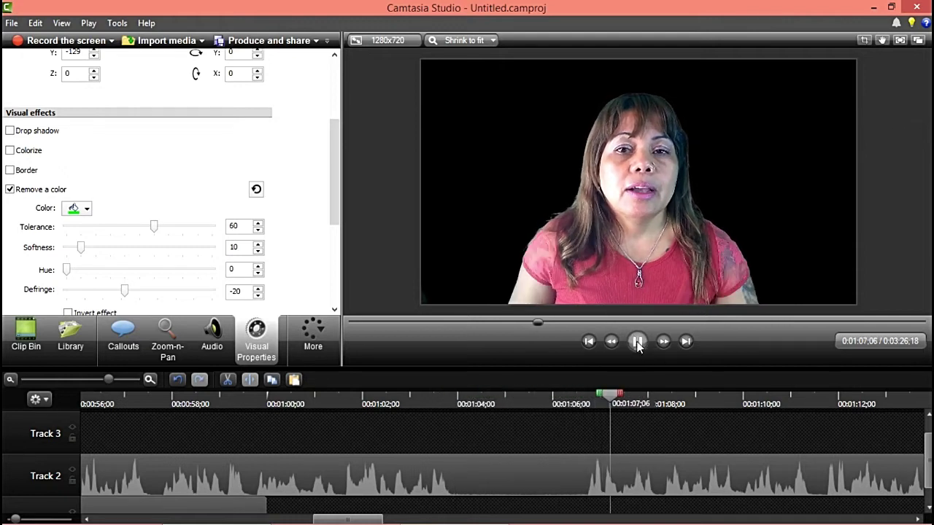
{"action": "left_click", "coordinate": [637, 341]}
{"action": "left_click_drag", "start_coordinate": [555, 406], "coordinate": [458, 413]}
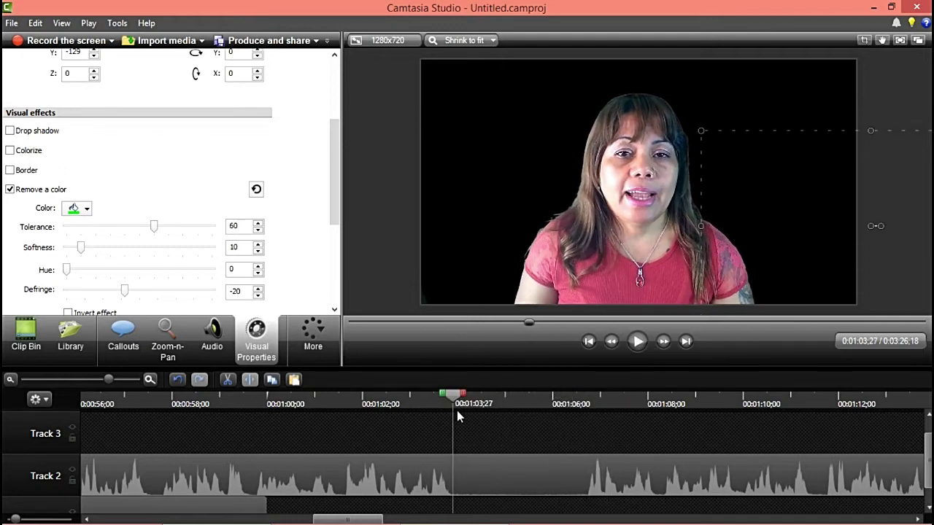
{"action": "left_click", "coordinate": [476, 475]}
{"action": "left_click", "coordinate": [250, 380]}
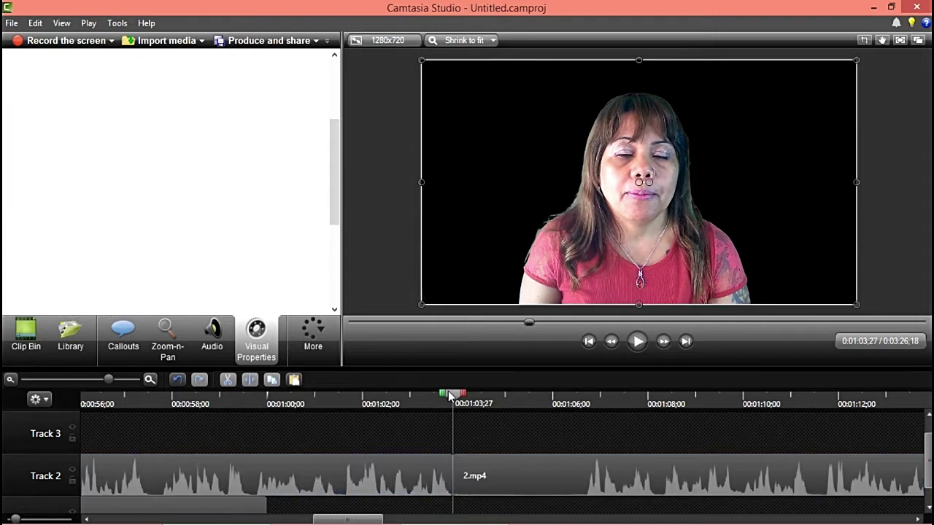
Step: Split the second piece of 2.mp4 at 0:01:06;23, where the speech resumes
{"action": "left_click_drag", "start_coordinate": [452, 401], "coordinate": [584, 407]}
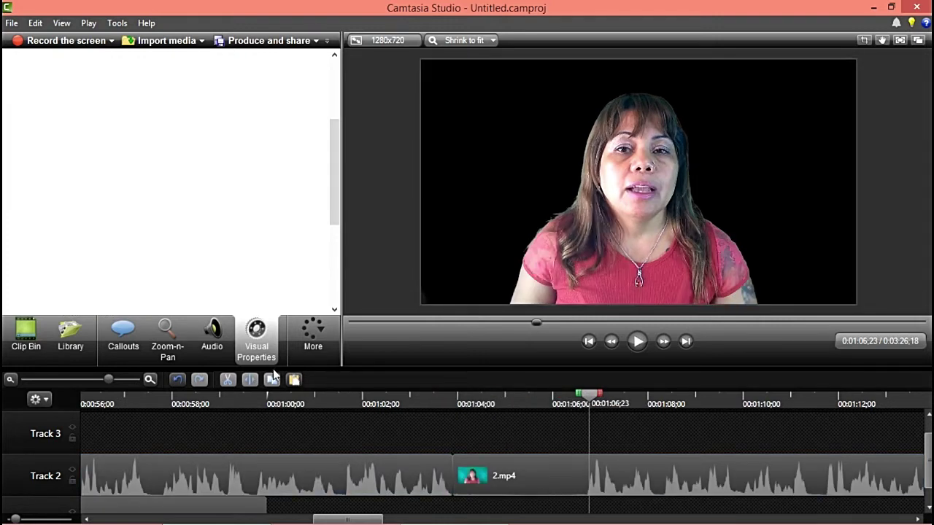
{"action": "left_click", "coordinate": [464, 474]}
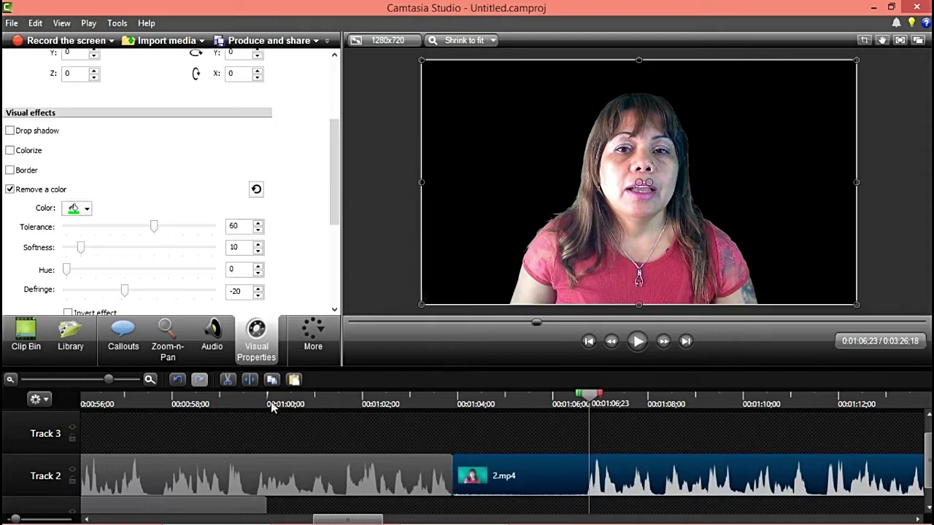
{"action": "left_click", "coordinate": [247, 380]}
Step: Delete the silent piece of 2.mp4 from Track 2 and move the following piece back to close the gap
{"action": "left_click", "coordinate": [523, 475]}
{"action": "right_click", "coordinate": [523, 475]}
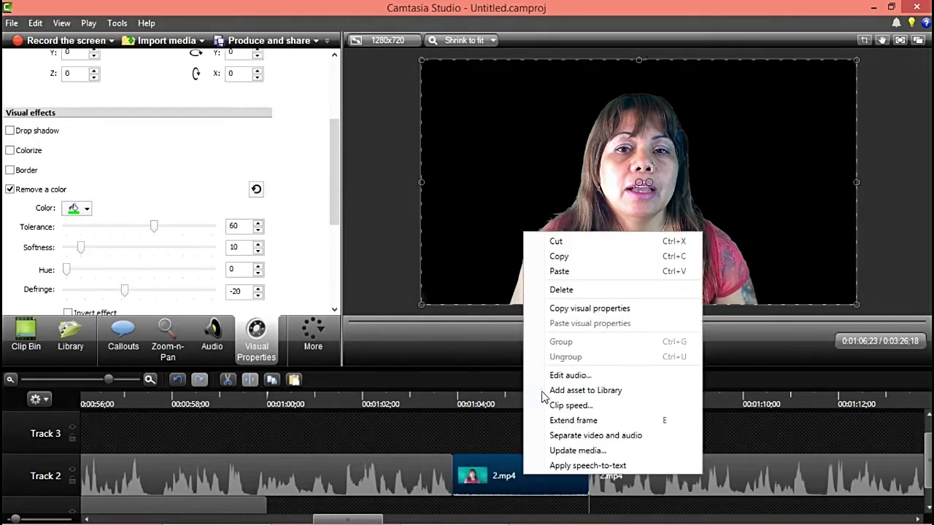
{"action": "left_click", "coordinate": [561, 289]}
{"action": "left_click_drag", "start_coordinate": [622, 476], "coordinate": [485, 478]}
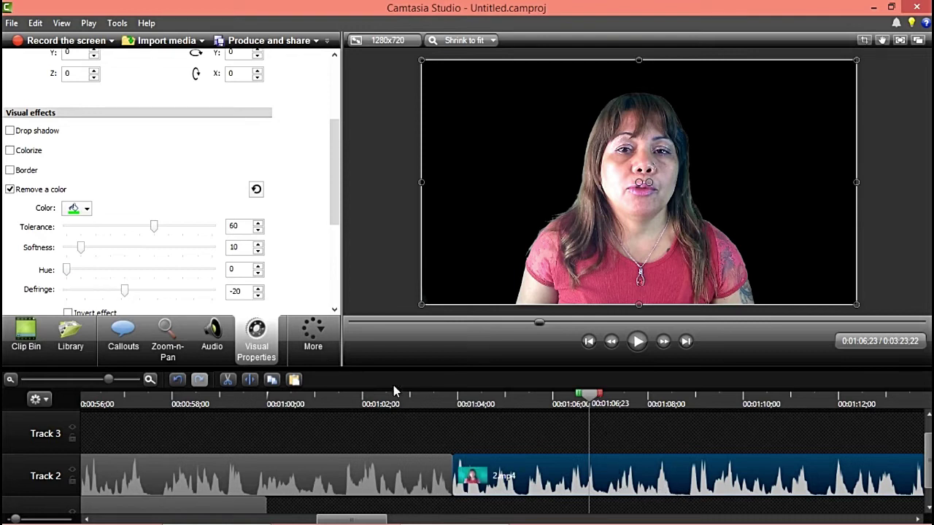
Step: Import fundo.mp4 from the "videos para subir" folder inside the desktop folder "para uso de pastas"
{"action": "scroll", "coordinate": [326, 227], "scroll_direction": "down", "scroll_amount": 5}
{"action": "scroll", "coordinate": [292, 292], "scroll_direction": "up", "scroll_amount": 2}
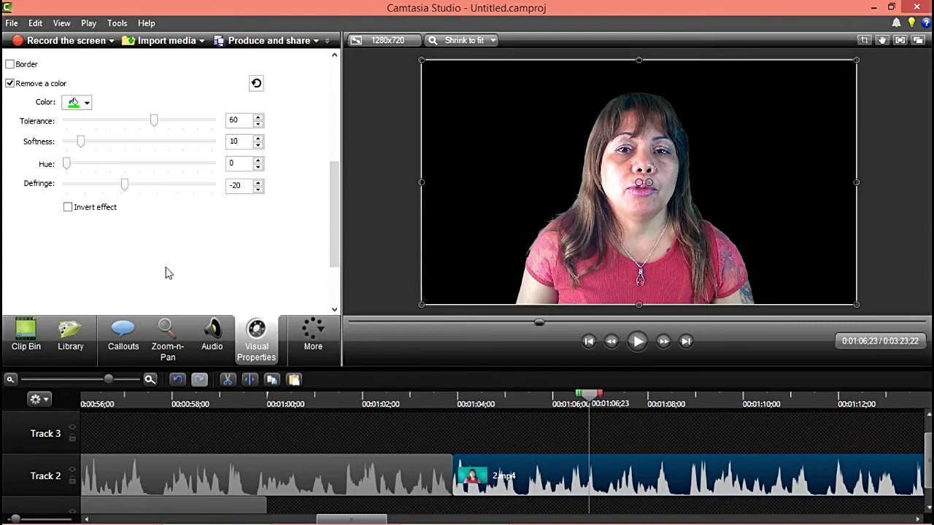
{"action": "left_click", "coordinate": [29, 334]}
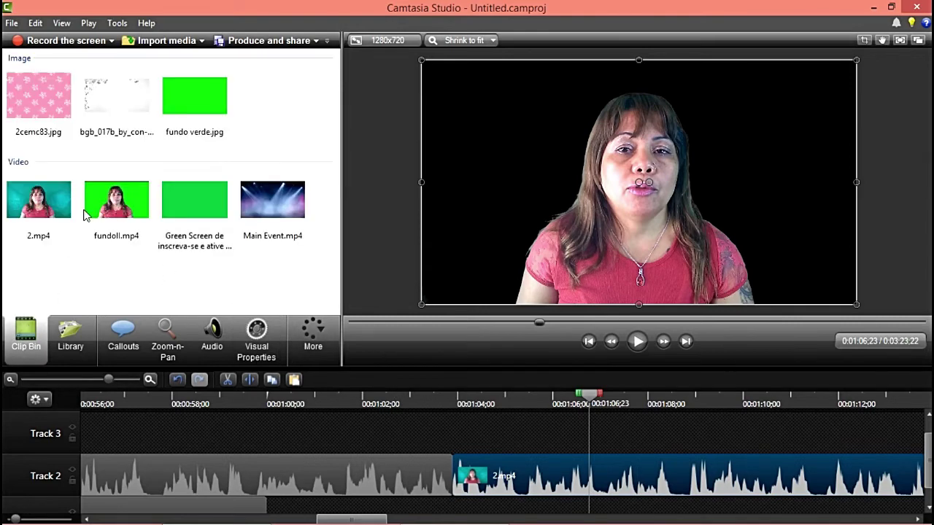
{"action": "left_click", "coordinate": [183, 41]}
{"action": "scroll", "coordinate": [453, 107], "scroll_direction": "down", "scroll_amount": 2}
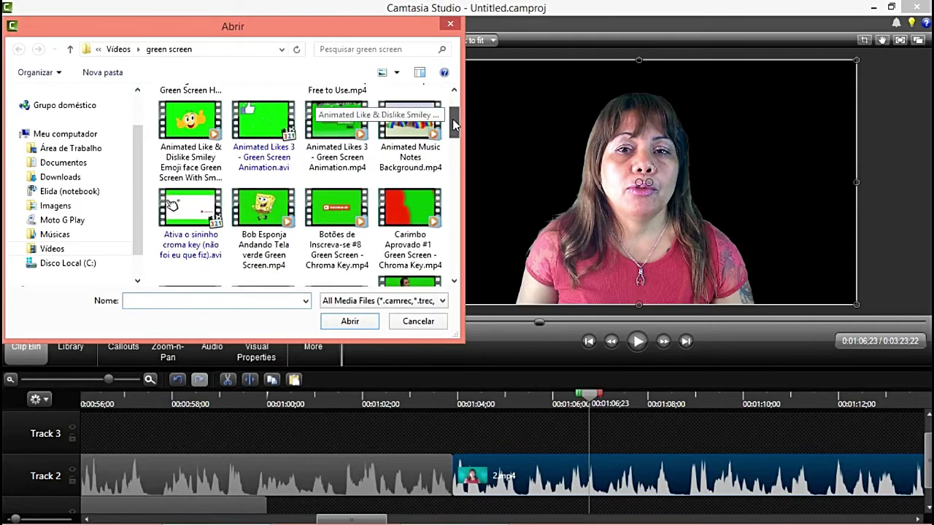
{"action": "left_click", "coordinate": [114, 151]}
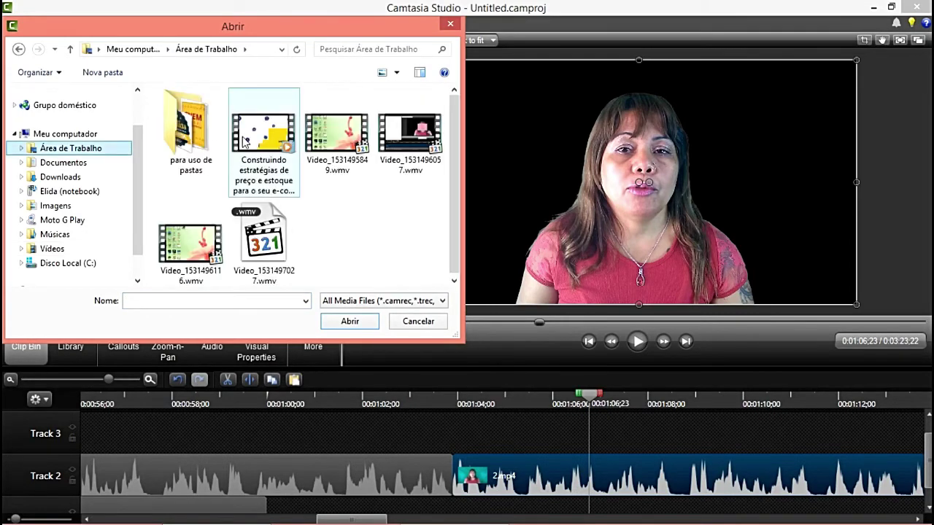
{"action": "double_click", "coordinate": [203, 138]}
{"action": "mouse_move", "coordinate": [452, 107]}
{"action": "left_mouse_down"}
{"action": "mouse_move", "coordinate": [455, 140]}
{"action": "mouse_move", "coordinate": [455, 124]}
{"action": "left_mouse_up"}
{"action": "double_click", "coordinate": [210, 191]}
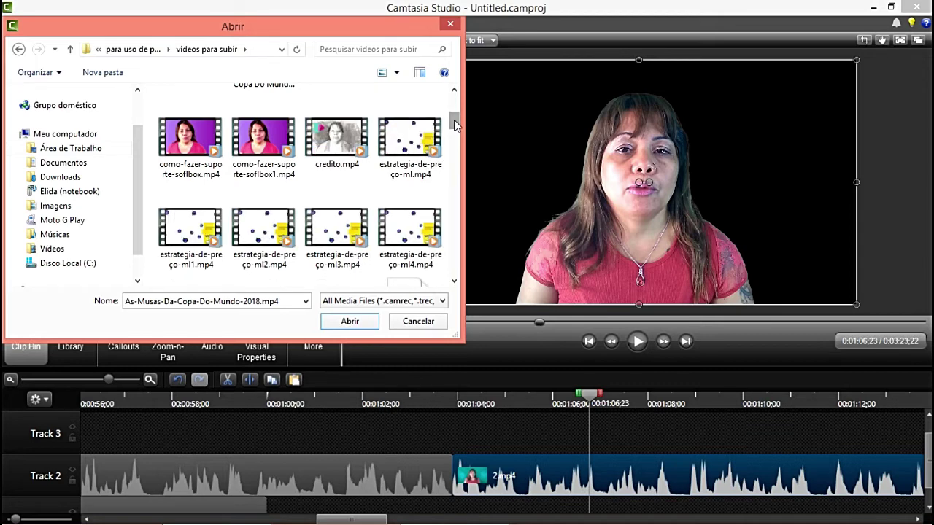
{"action": "left_click_drag", "start_coordinate": [454, 120], "coordinate": [454, 141]}
{"action": "left_click", "coordinate": [424, 161]}
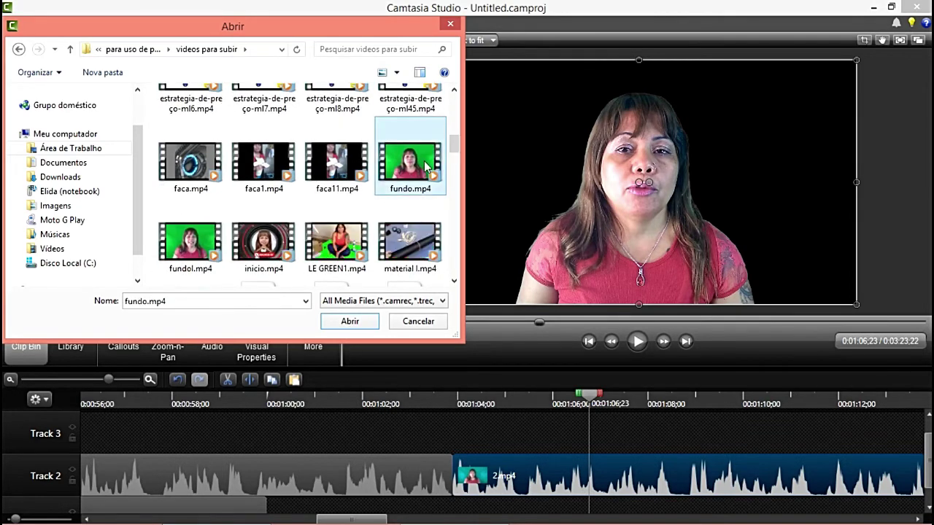
{"action": "left_click", "coordinate": [350, 321]}
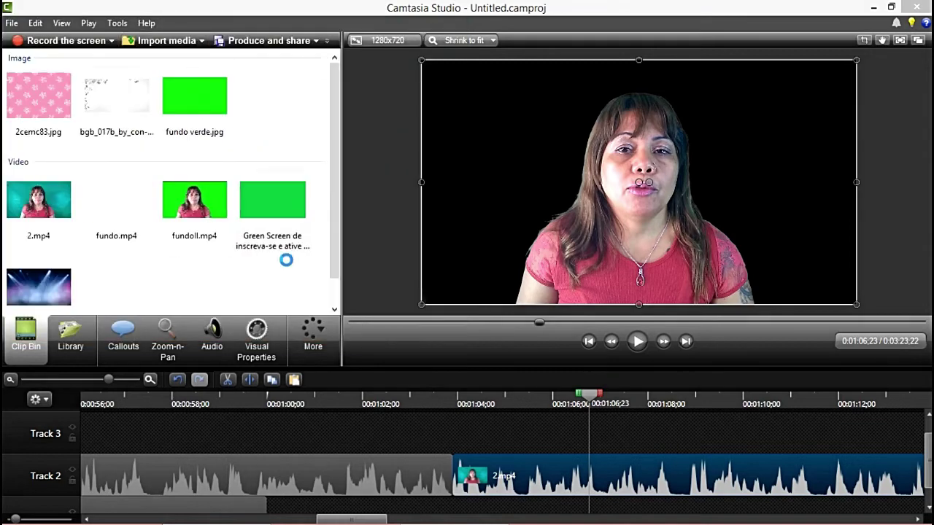
Step: Delete both pieces of 2.mp4 from Track 2
{"action": "left_click", "coordinate": [204, 476]}
{"action": "right_click", "coordinate": [205, 473]}
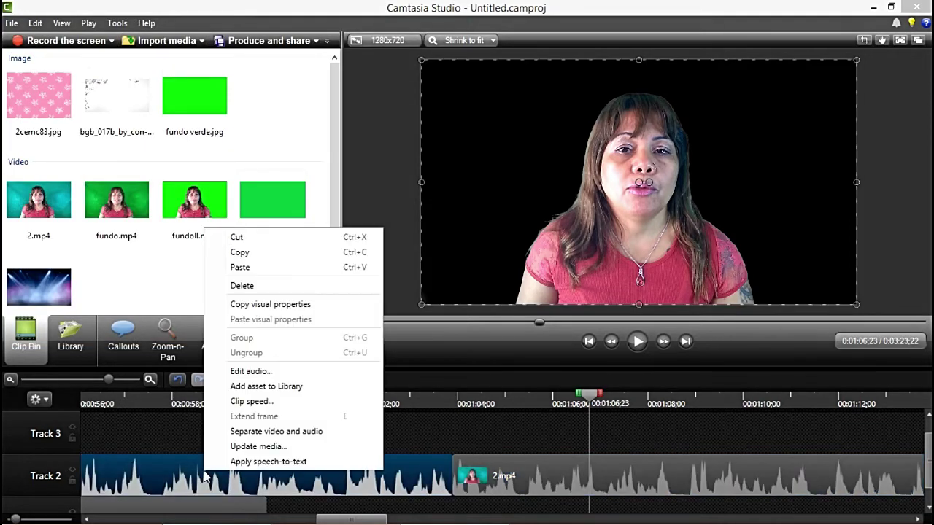
{"action": "left_click", "coordinate": [262, 287]}
{"action": "left_click", "coordinate": [529, 496]}
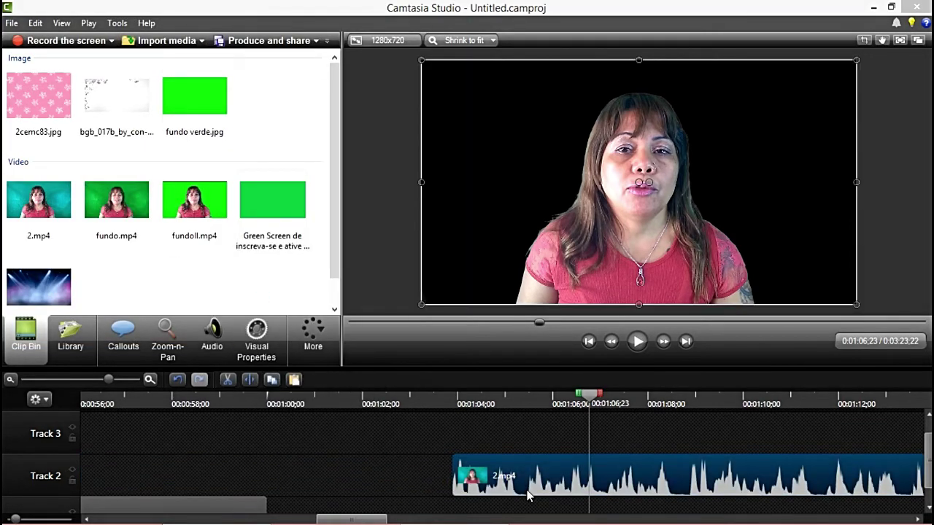
{"action": "right_click", "coordinate": [528, 496]}
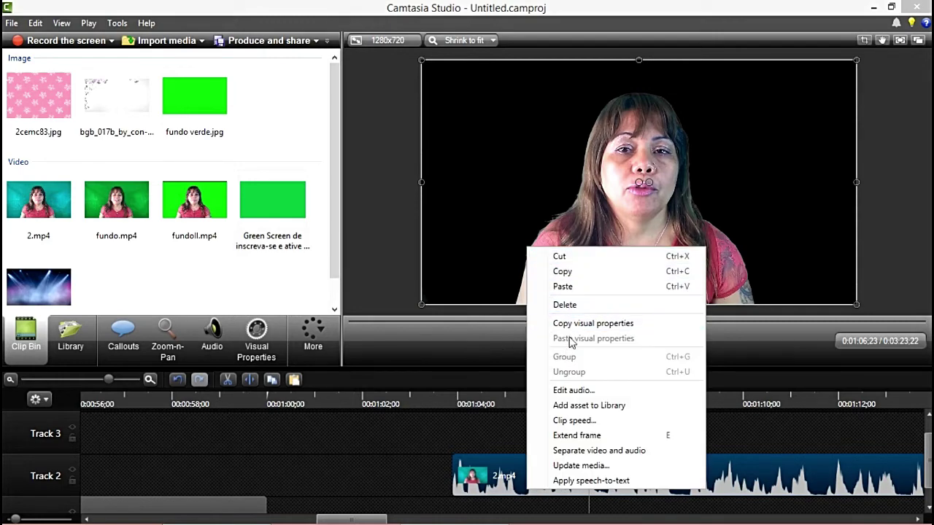
{"action": "left_click", "coordinate": [573, 305]}
Step: Delete the second and third Main Event.mp4 clips from Track 1
{"action": "left_click_drag", "start_coordinate": [578, 404], "coordinate": [82, 405]}
{"action": "left_click_drag", "start_coordinate": [928, 463], "coordinate": [928, 471]}
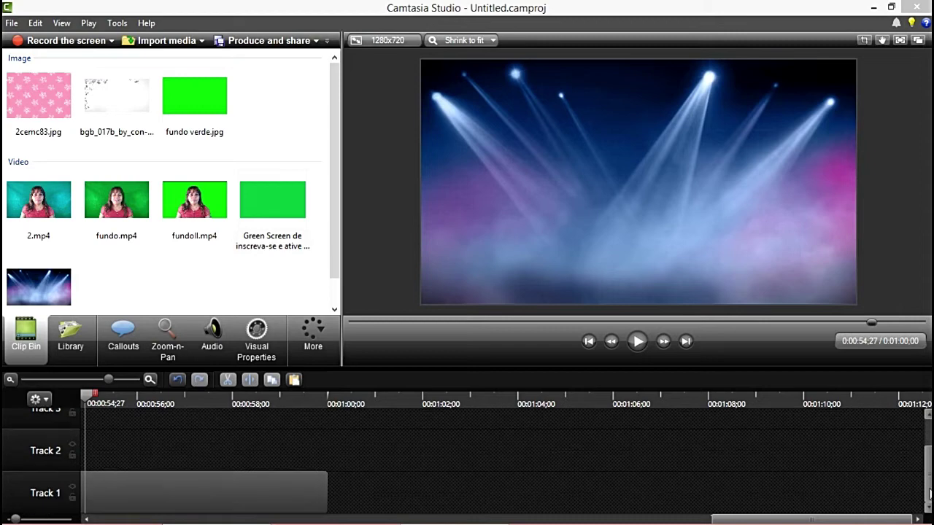
{"action": "left_click_drag", "start_coordinate": [772, 514], "coordinate": [609, 514]}
{"action": "left_click", "coordinate": [184, 484]}
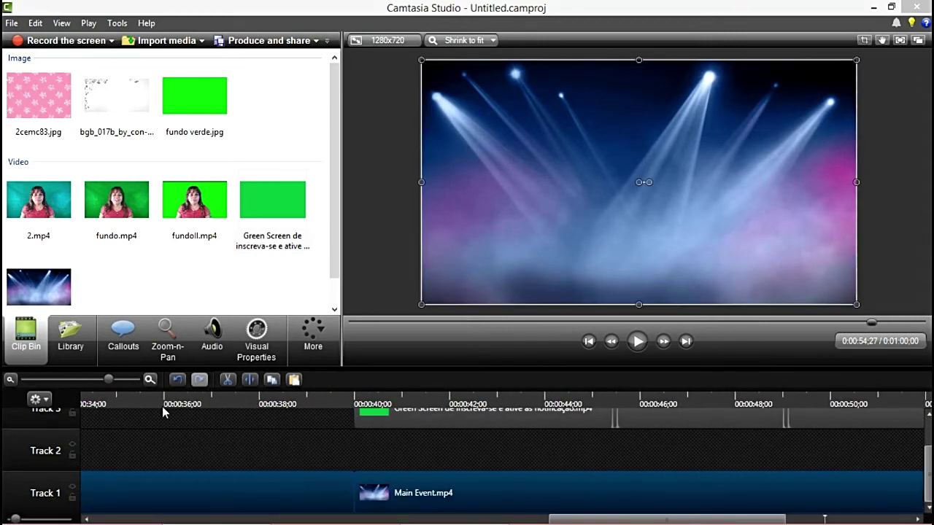
{"action": "left_click_drag", "start_coordinate": [108, 381], "coordinate": [57, 380]}
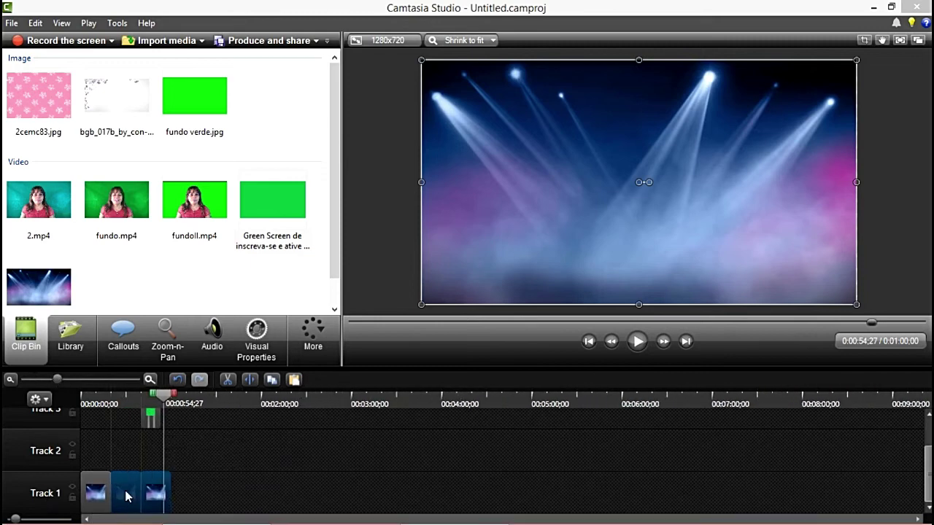
{"action": "right_click", "coordinate": [126, 497]}
{"action": "left_click", "coordinate": [191, 307]}
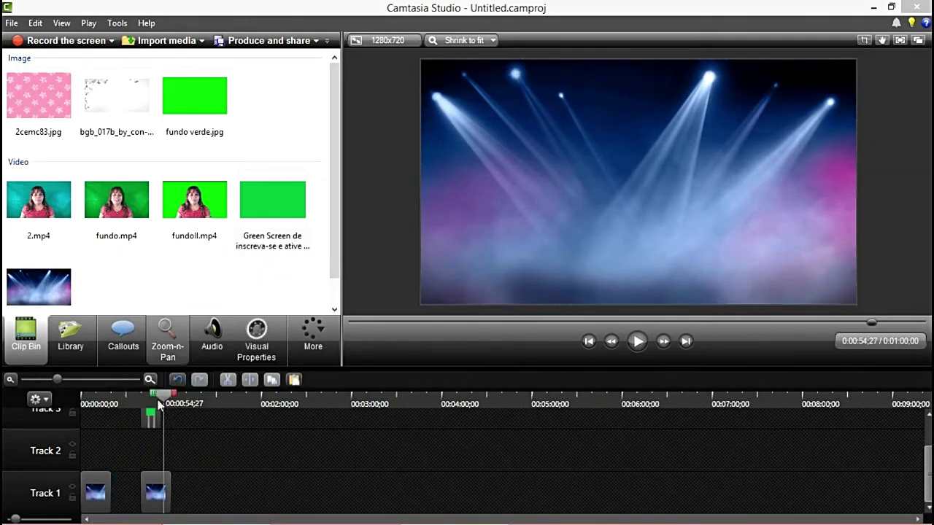
{"action": "right_click", "coordinate": [153, 498]}
{"action": "left_click", "coordinate": [216, 309]}
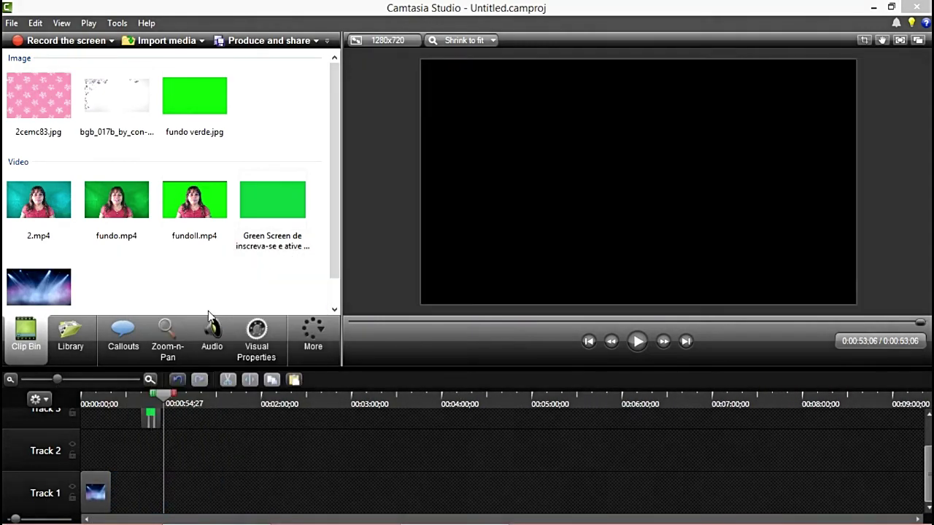
Step: Delete the remaining Main Event.mp4 clip from Track 1 and the green-screen subscribe overlay from Track 3
{"action": "right_click", "coordinate": [92, 488]}
{"action": "left_click", "coordinate": [179, 299]}
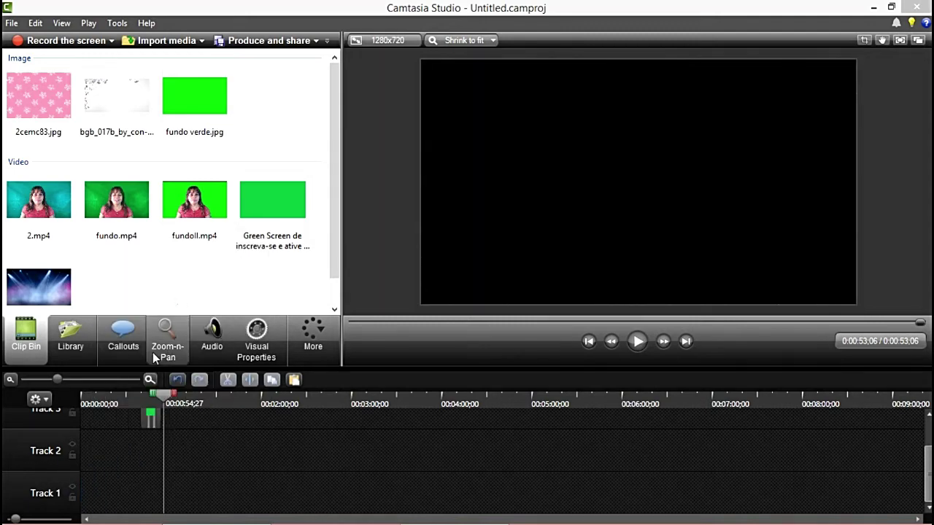
{"action": "right_click", "coordinate": [149, 420]}
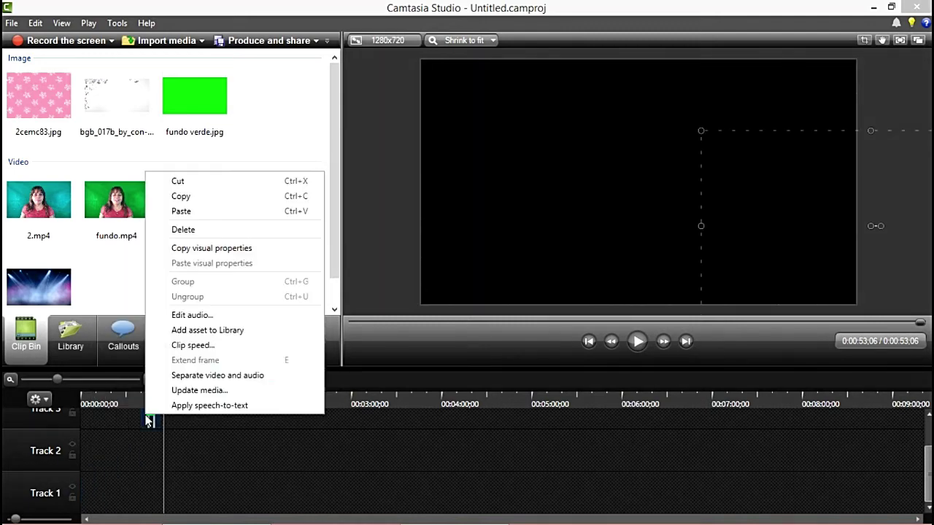
{"action": "left_click", "coordinate": [208, 230]}
Step: Place fundo.mp4 on the empty Track 1 at about 0:00:41 and preview it at 0:00:57;10
{"action": "left_click_drag", "start_coordinate": [124, 429], "coordinate": [148, 478]}
{"action": "left_click_drag", "start_coordinate": [164, 400], "coordinate": [145, 398]}
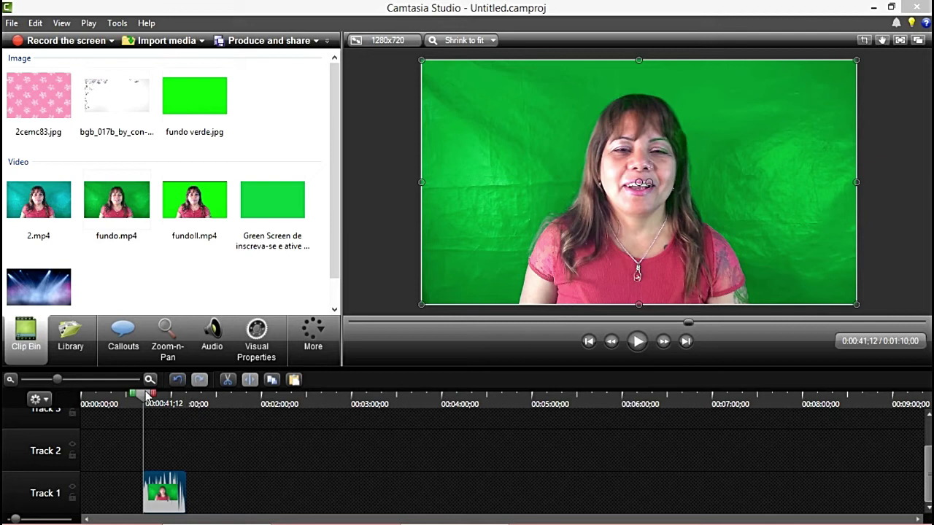
{"action": "left_click_drag", "start_coordinate": [149, 397], "coordinate": [168, 397]}
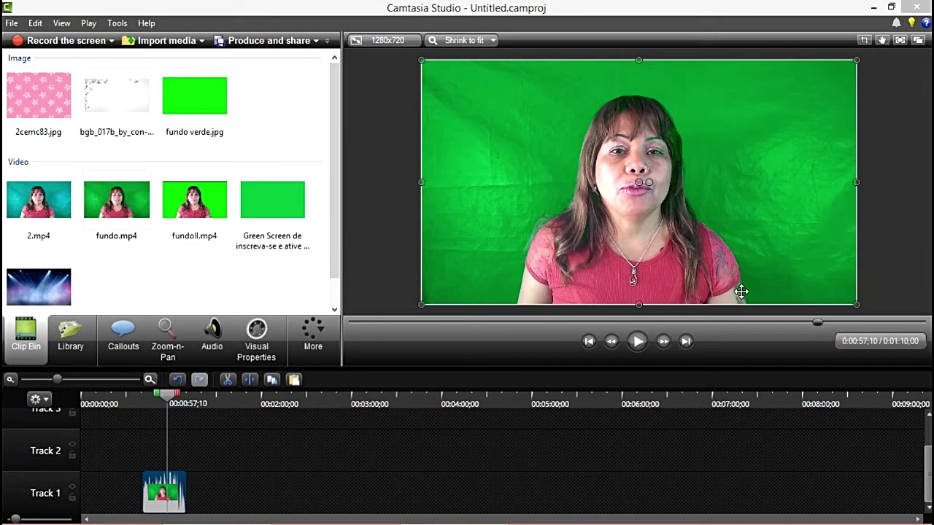
Step: Apply the Remove a color visual effect to the fundo.mp4 clip on Track 1 to key out its green background
{"action": "left_click", "coordinate": [259, 348]}
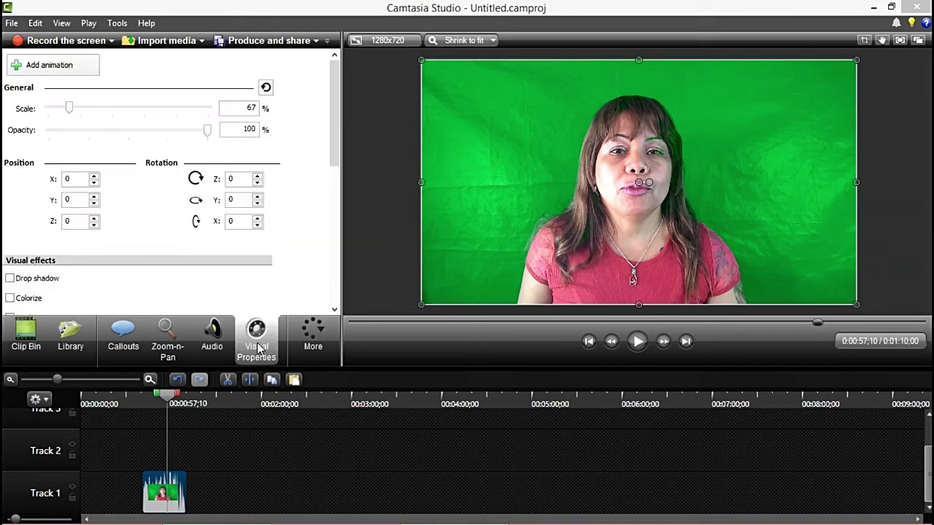
{"action": "left_click_drag", "start_coordinate": [329, 132], "coordinate": [329, 170]}
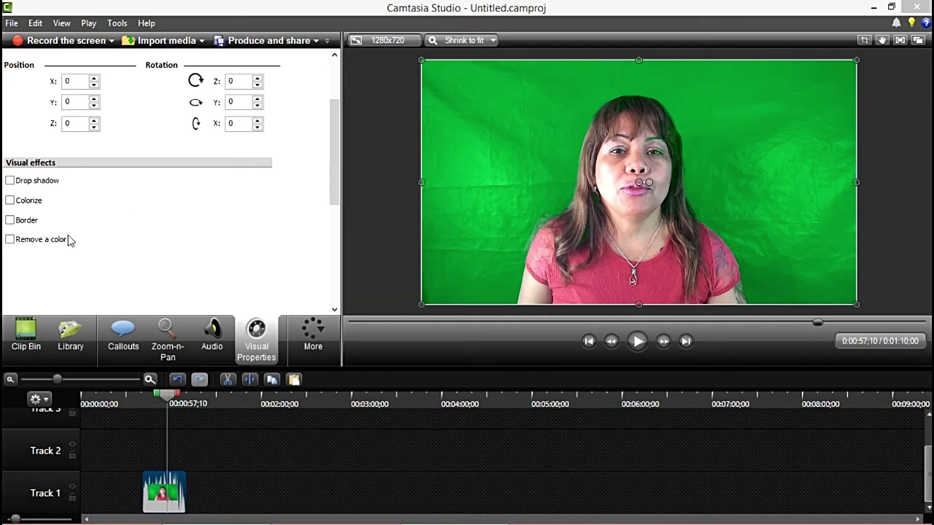
{"action": "left_click", "coordinate": [10, 240]}
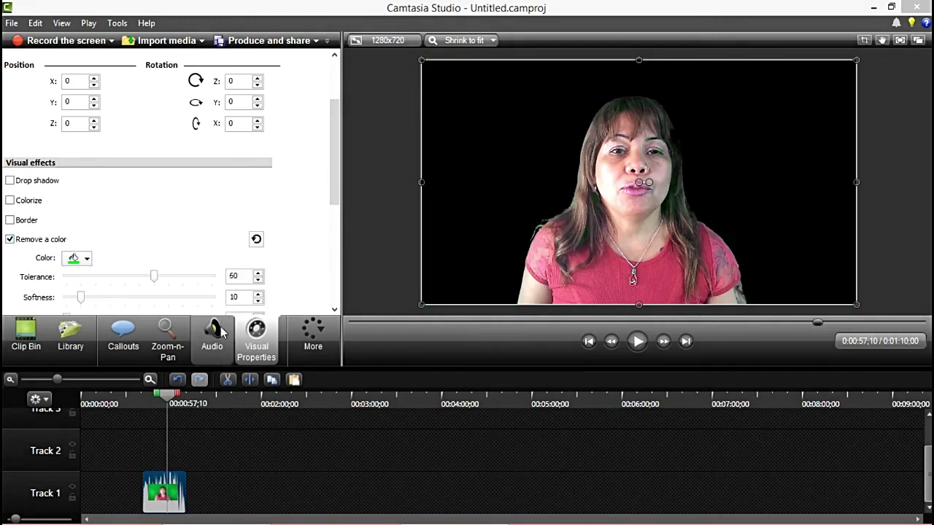
Step: Add the image 2cemc83.jpg to Track 2 directly above the keyed fundo.mp4 clip
{"action": "left_click", "coordinate": [30, 335]}
{"action": "left_click", "coordinate": [57, 99]}
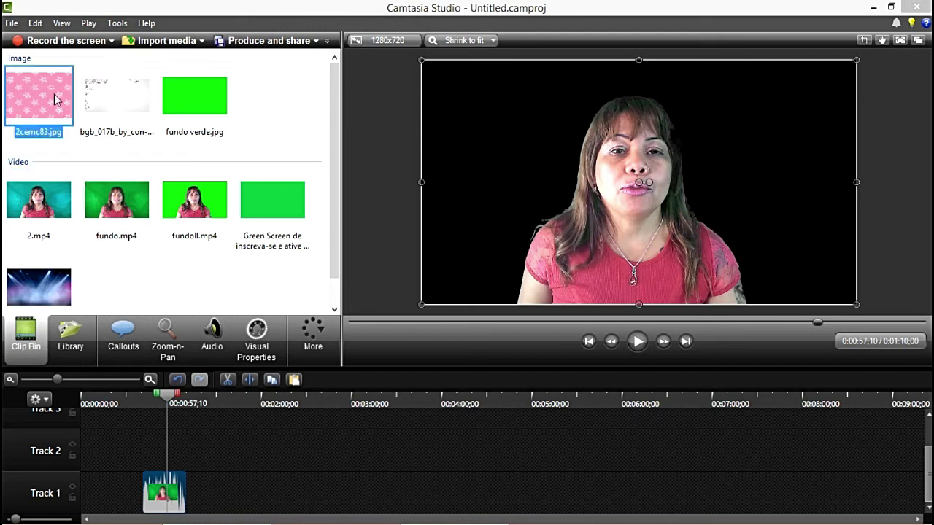
{"action": "left_click_drag", "start_coordinate": [133, 330], "coordinate": [184, 442]}
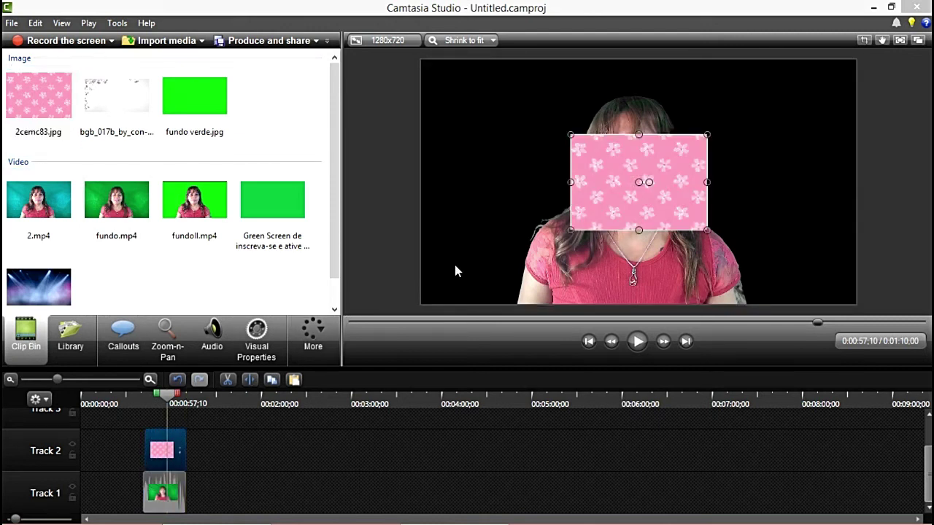
Step: Move and stretch the pink flower image on the canvas until it fills the whole 1280x720 frame
{"action": "left_click_drag", "start_coordinate": [571, 228], "coordinate": [496, 264]}
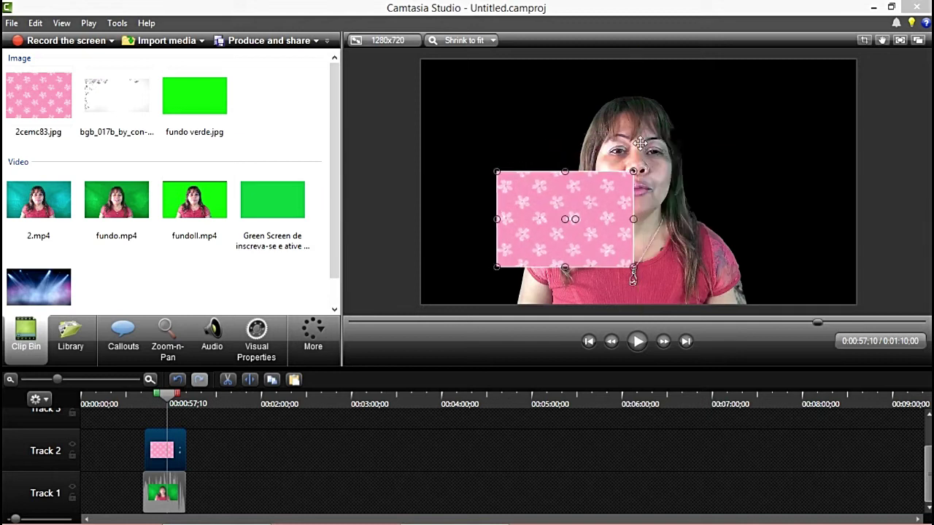
{"action": "left_click_drag", "start_coordinate": [636, 171], "coordinate": [792, 124]}
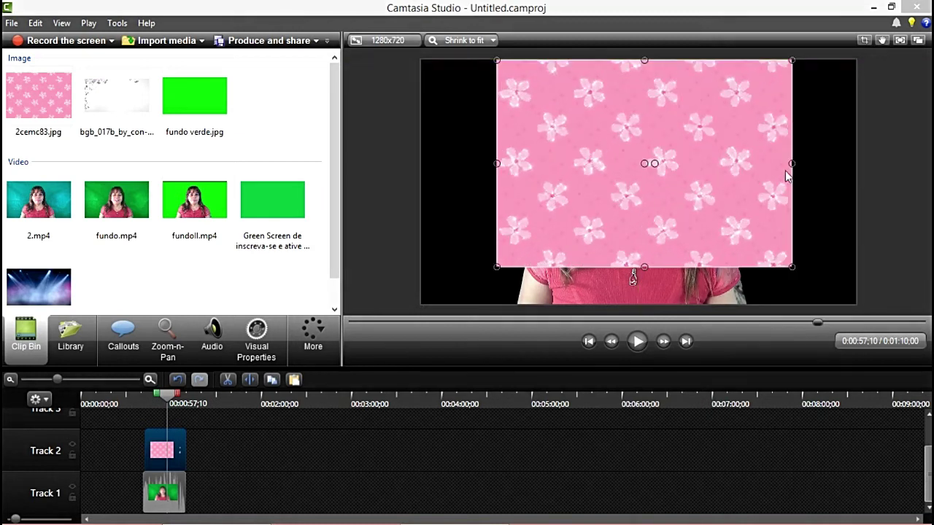
{"action": "left_click_drag", "start_coordinate": [640, 271], "coordinate": [642, 304]}
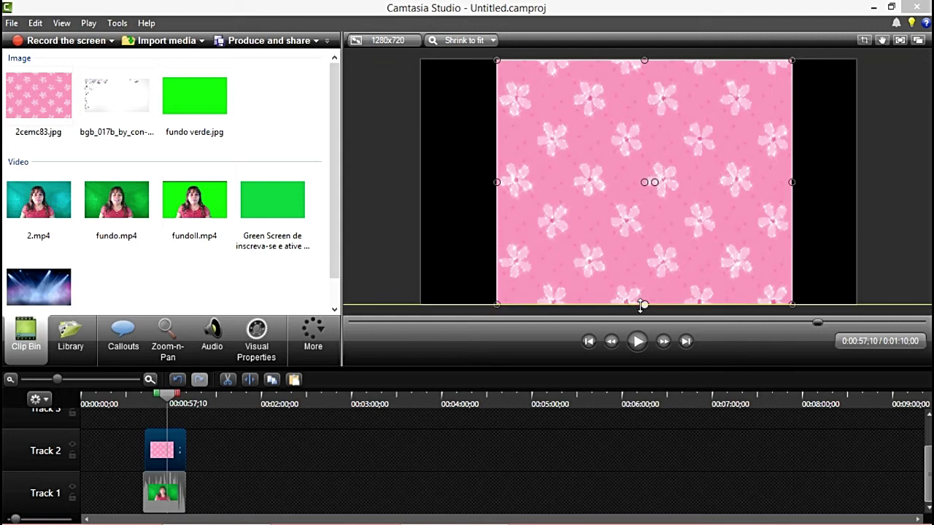
{"action": "left_click_drag", "start_coordinate": [789, 183], "coordinate": [859, 182]}
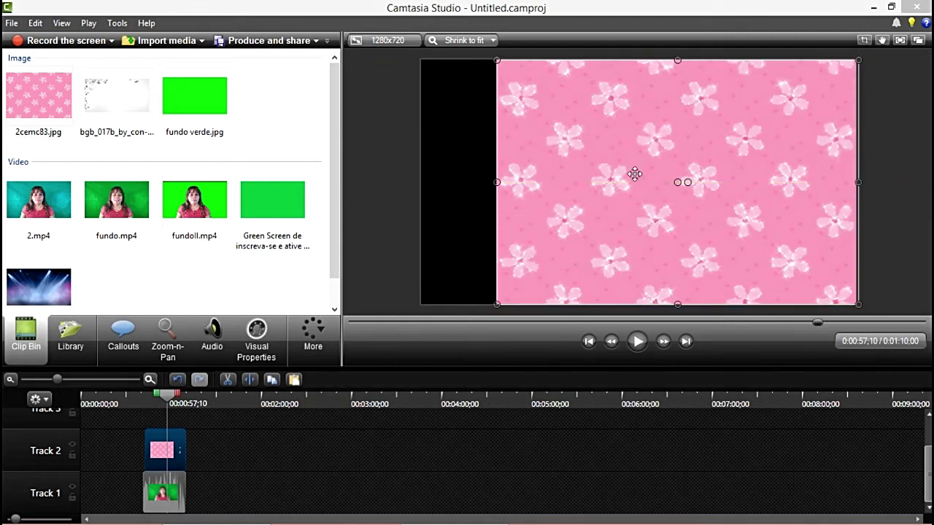
{"action": "left_click_drag", "start_coordinate": [502, 183], "coordinate": [422, 182]}
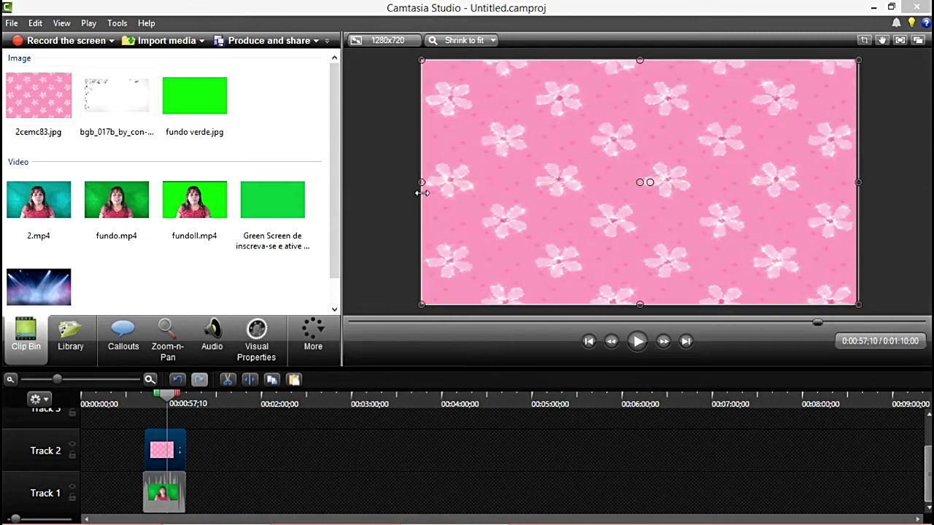
Step: Send the pink flower image behind the keyed fundo.mp4 clip and play back a few seconds of the composite
{"action": "right_click", "coordinate": [493, 191]}
{"action": "left_click", "coordinate": [533, 231]}
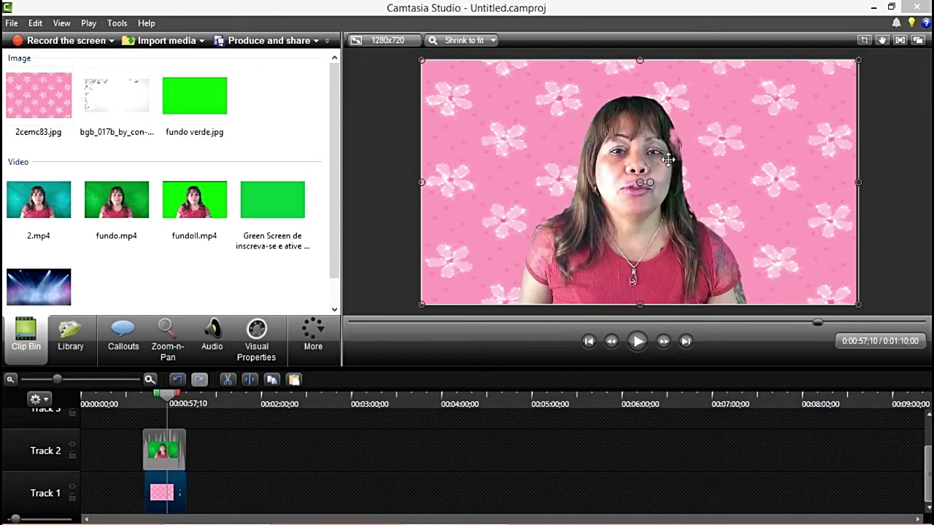
{"action": "left_click", "coordinate": [637, 341]}
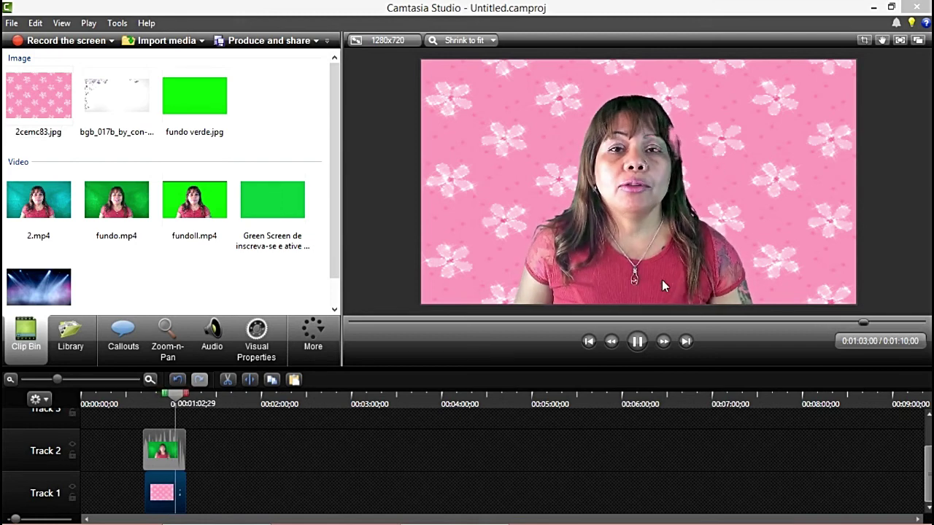
{"action": "key", "text": "space"}
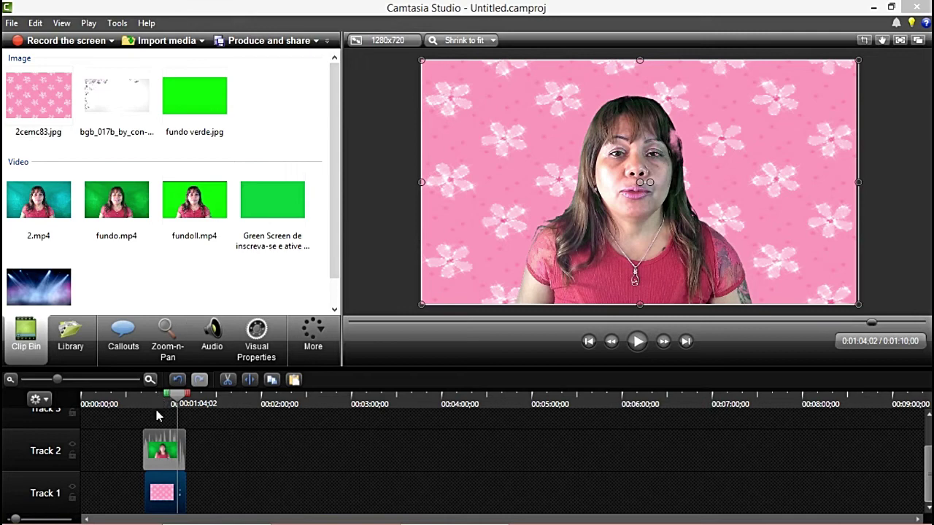
{"action": "right_click", "coordinate": [158, 494]}
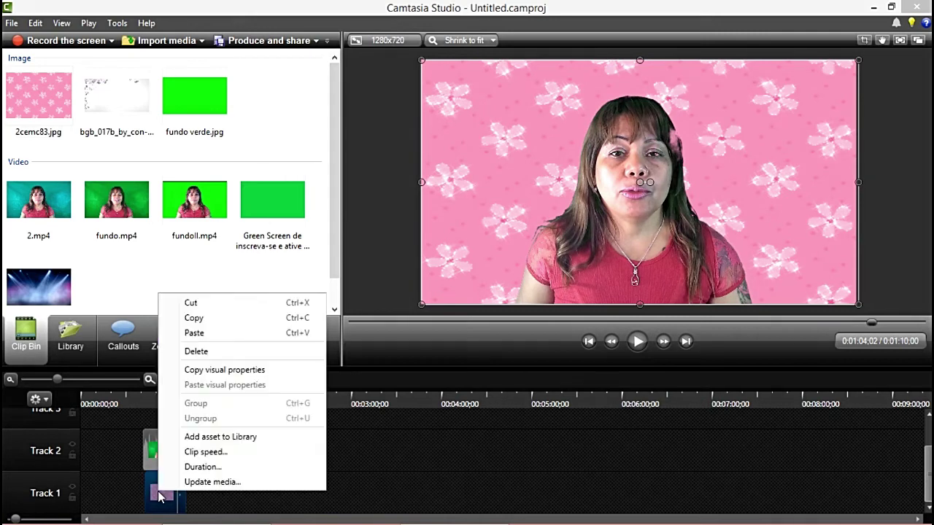
{"action": "key", "text": "Escape"}
{"action": "left_click_drag", "start_coordinate": [39, 286], "coordinate": [191, 434]}
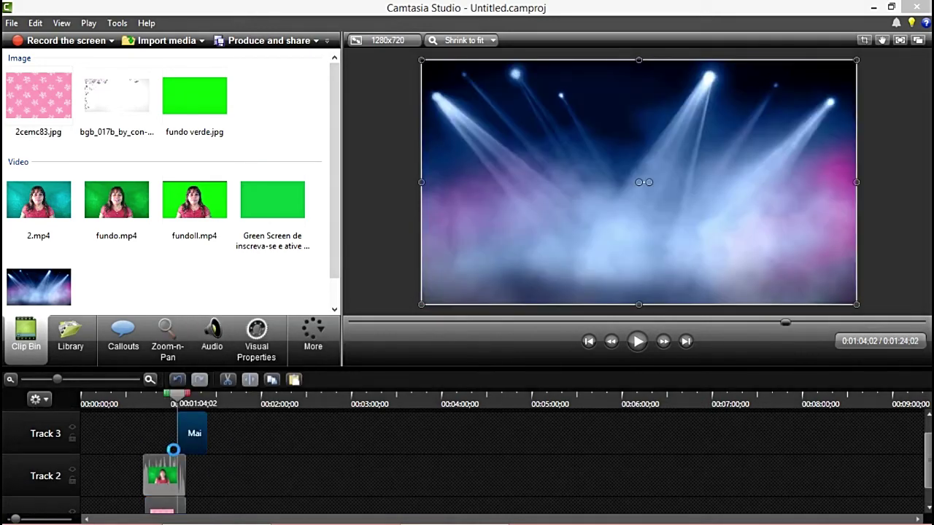
{"action": "right_click", "coordinate": [191, 435]}
{"action": "left_click", "coordinate": [249, 250]}
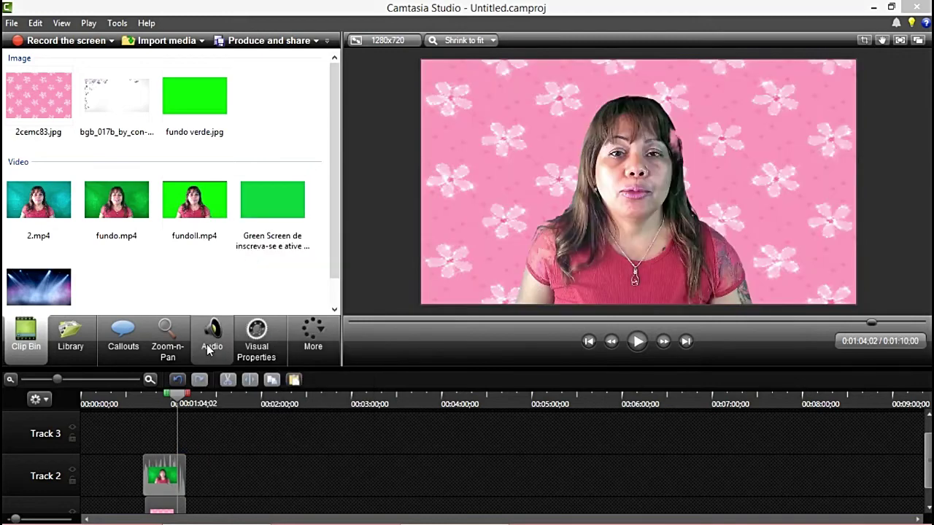
Step: Delete the pink flower image from Track 1 and check the keyed fundo.mp4 clip at 0:00:52;07
{"action": "left_click", "coordinate": [165, 508]}
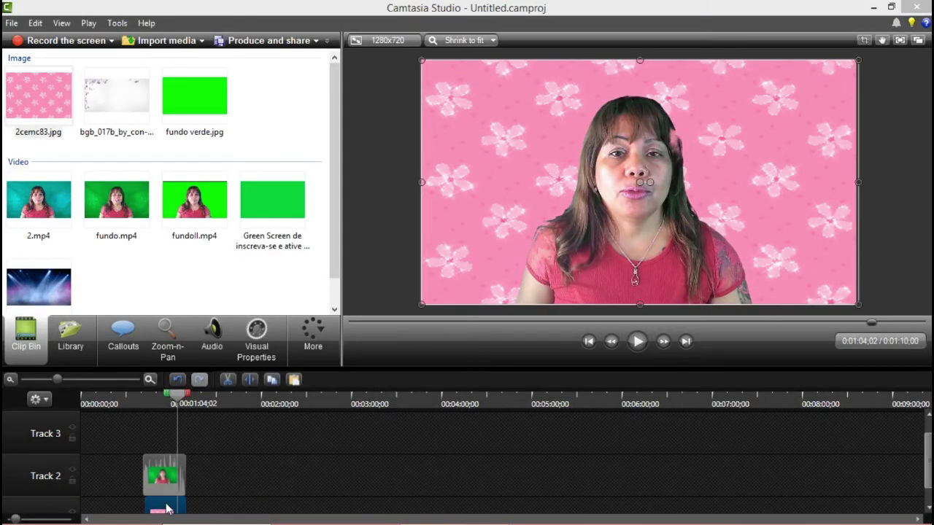
{"action": "right_click", "coordinate": [165, 508]}
{"action": "left_click", "coordinate": [213, 370]}
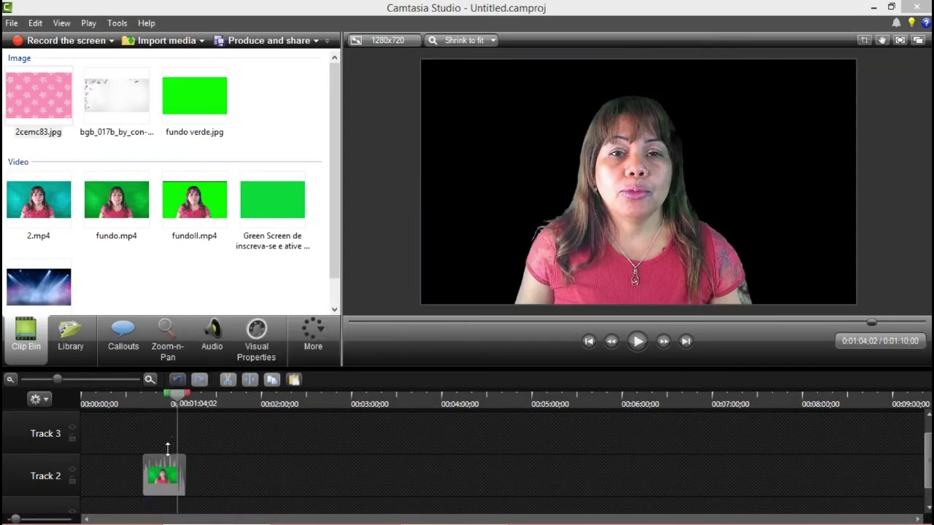
{"action": "left_click_drag", "start_coordinate": [181, 405], "coordinate": [163, 401]}
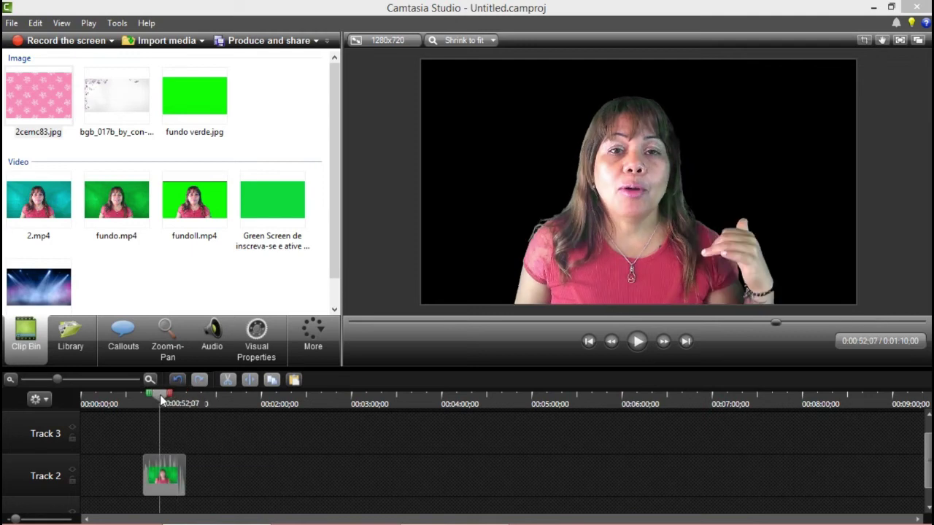
Step: Add a fresh copy of fundo.mp4 near the start of Track 2, shift the keyed copy slightly later, and preview the frame at 0:00:19;17
{"action": "left_click_drag", "start_coordinate": [162, 400], "coordinate": [99, 476]}
{"action": "left_click", "coordinate": [138, 189]}
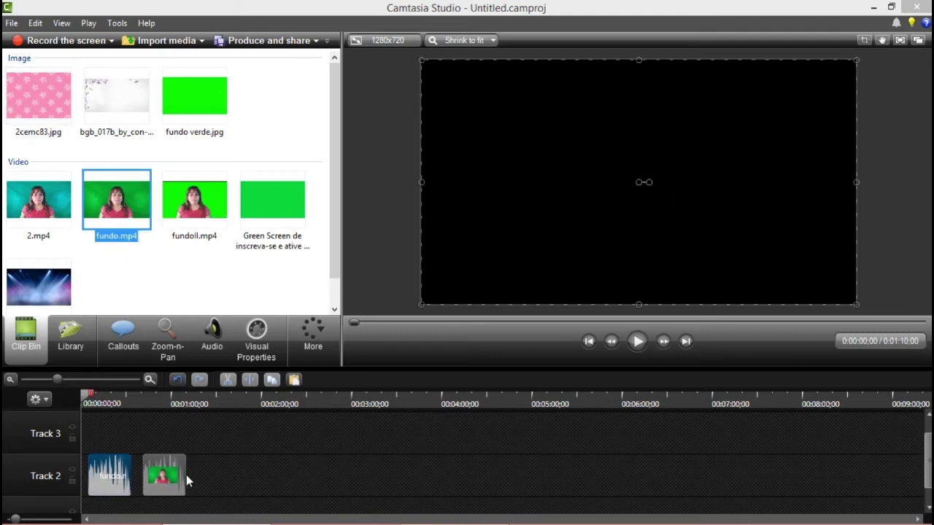
{"action": "left_click_drag", "start_coordinate": [175, 479], "coordinate": [189, 480]}
{"action": "left_click_drag", "start_coordinate": [86, 400], "coordinate": [113, 407]}
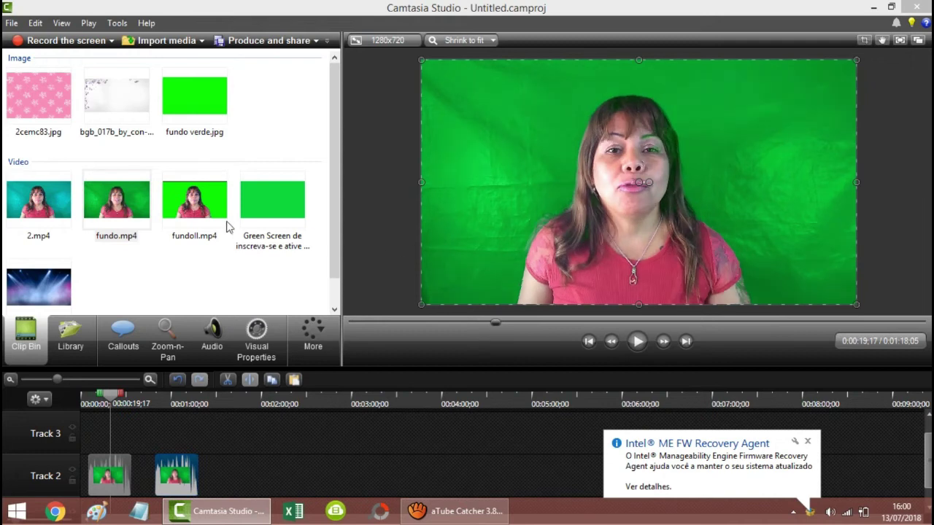
Step: Replace the keyed fundo.mp4 clip on Track 2 with fundoII.mp4 just after the one-minute mark and preview it at 0:01:31;14
{"action": "right_click", "coordinate": [165, 476]}
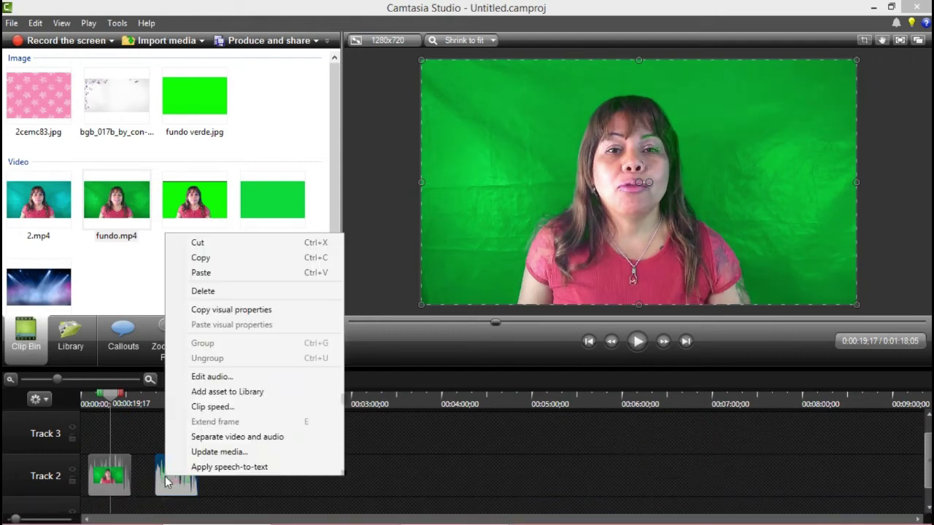
{"action": "left_click", "coordinate": [219, 291]}
{"action": "left_click", "coordinate": [194, 203]}
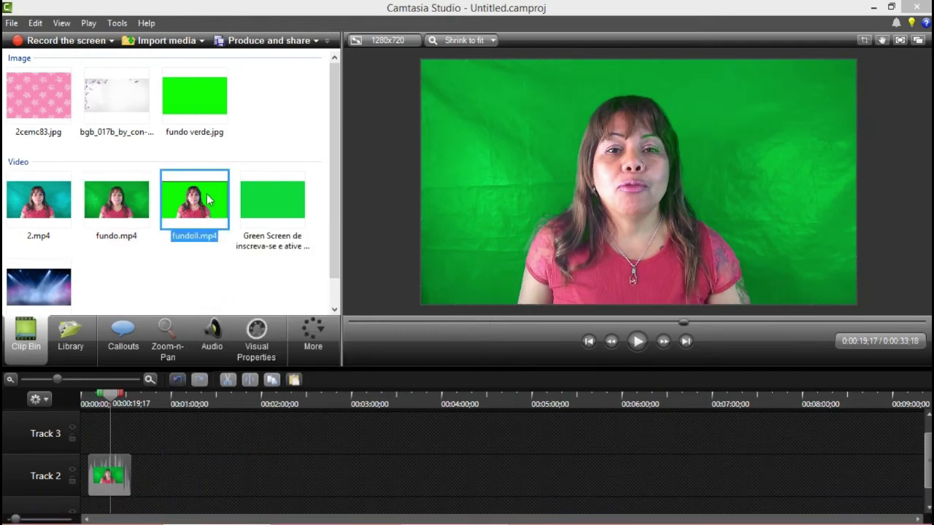
{"action": "left_click_drag", "start_coordinate": [208, 333], "coordinate": [178, 471]}
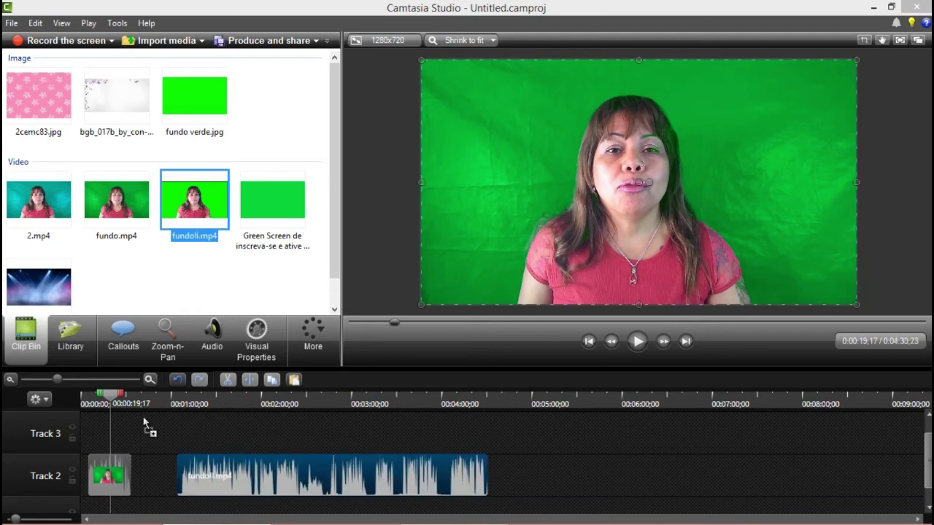
{"action": "left_click_drag", "start_coordinate": [112, 392], "coordinate": [218, 409]}
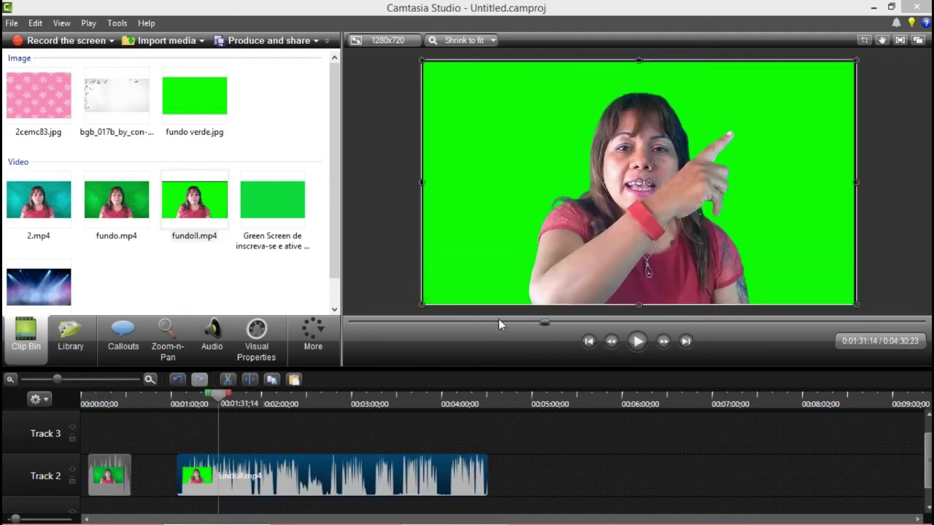